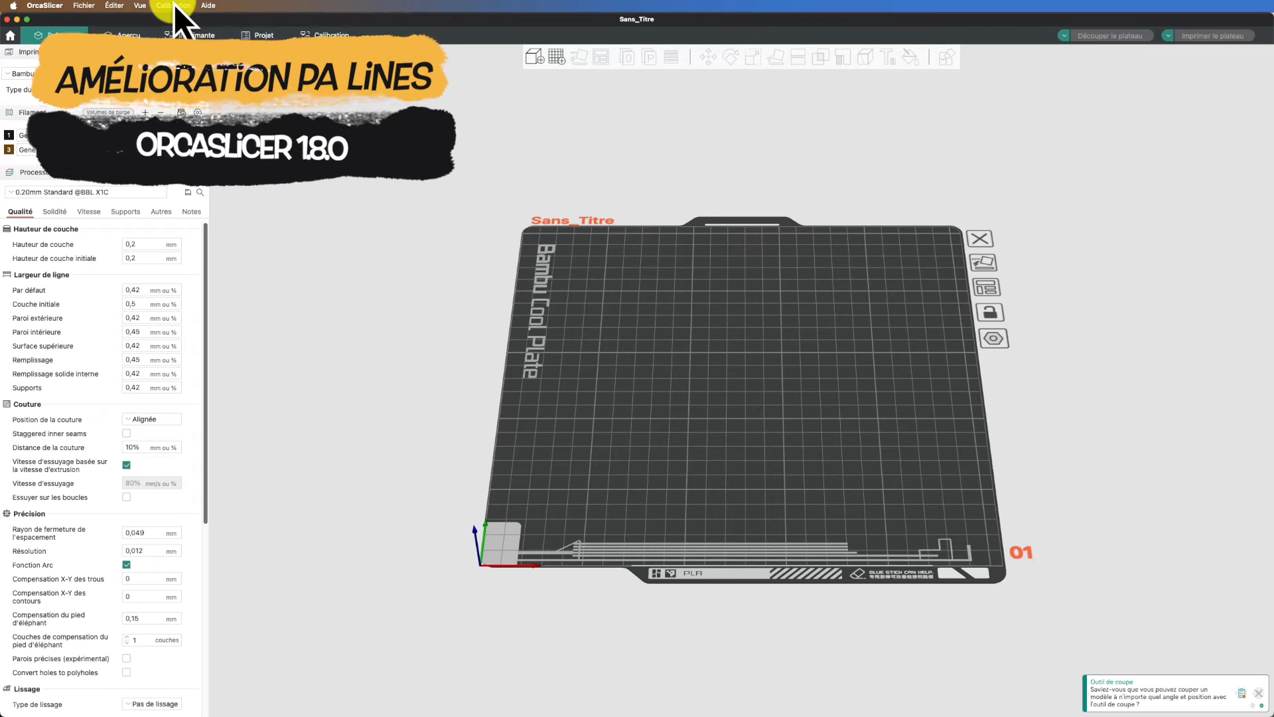
- Generate a Pressure Advance calibration using the line method (Ligne PA) for a Direct Drive extruder, with the default range
{"action": "left_click", "coordinate": [174, 5]}
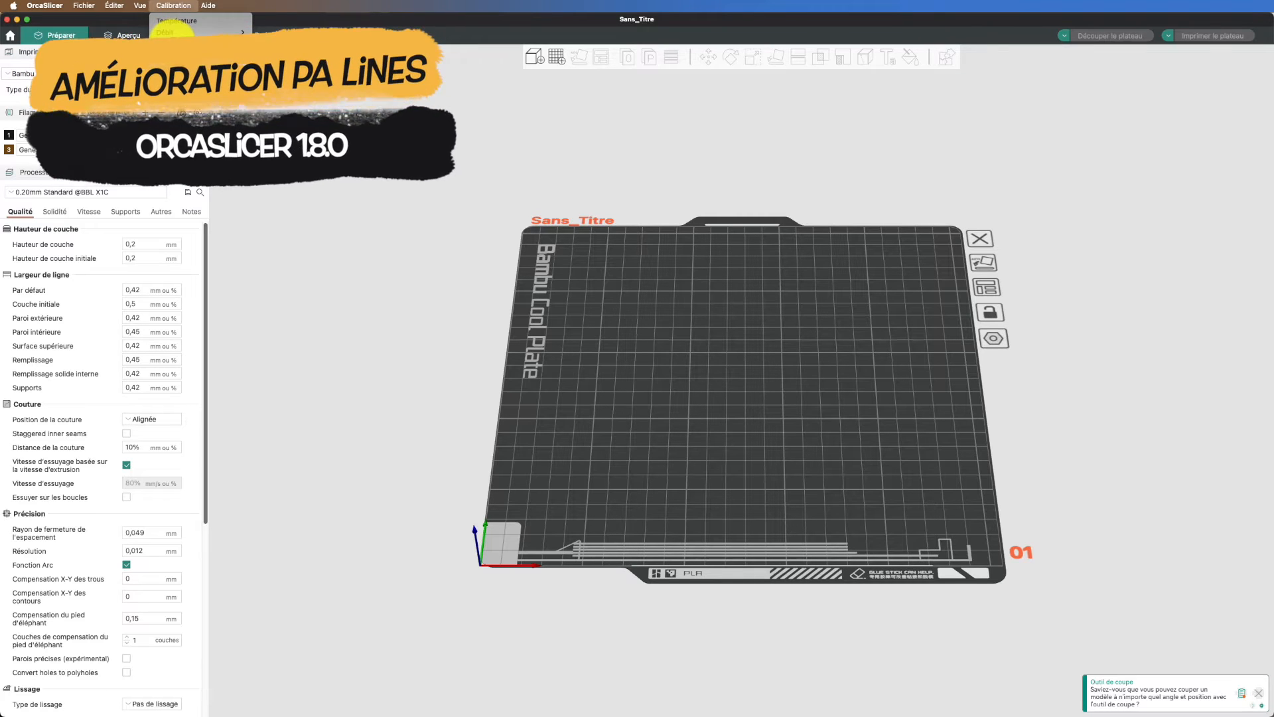
{"action": "left_click", "coordinate": [176, 43]}
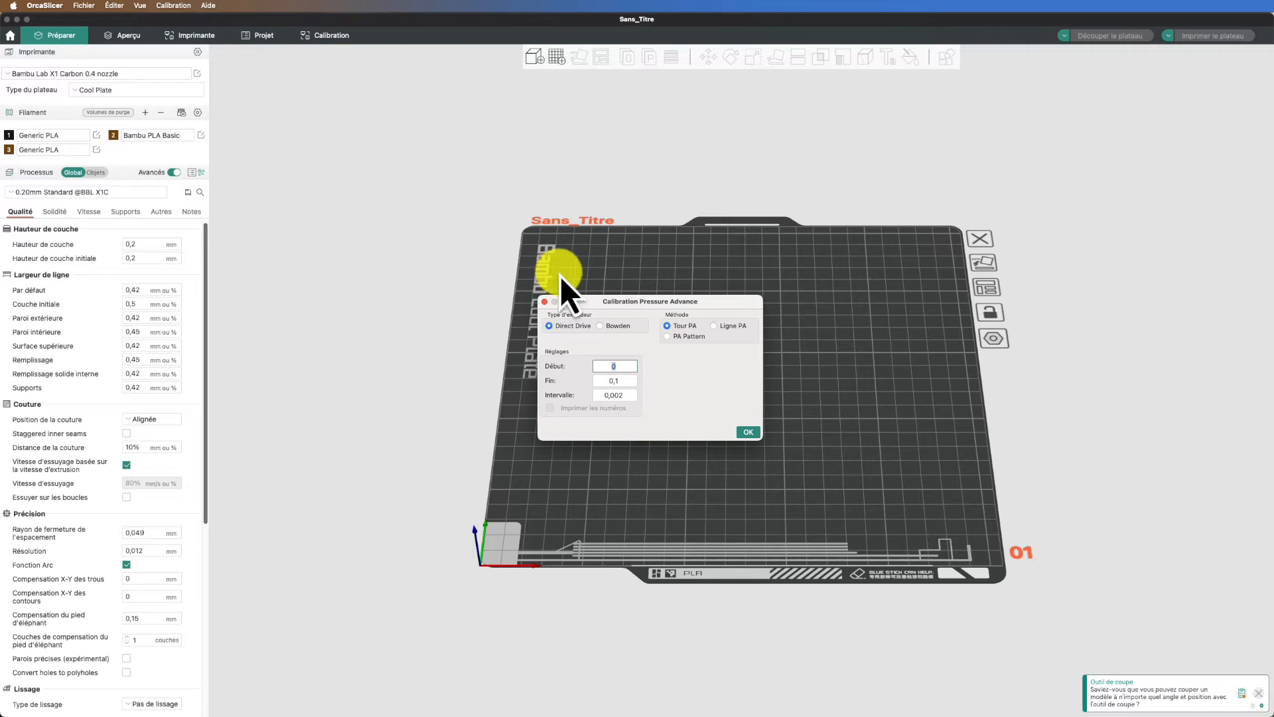
{"action": "left_click", "coordinate": [714, 325]}
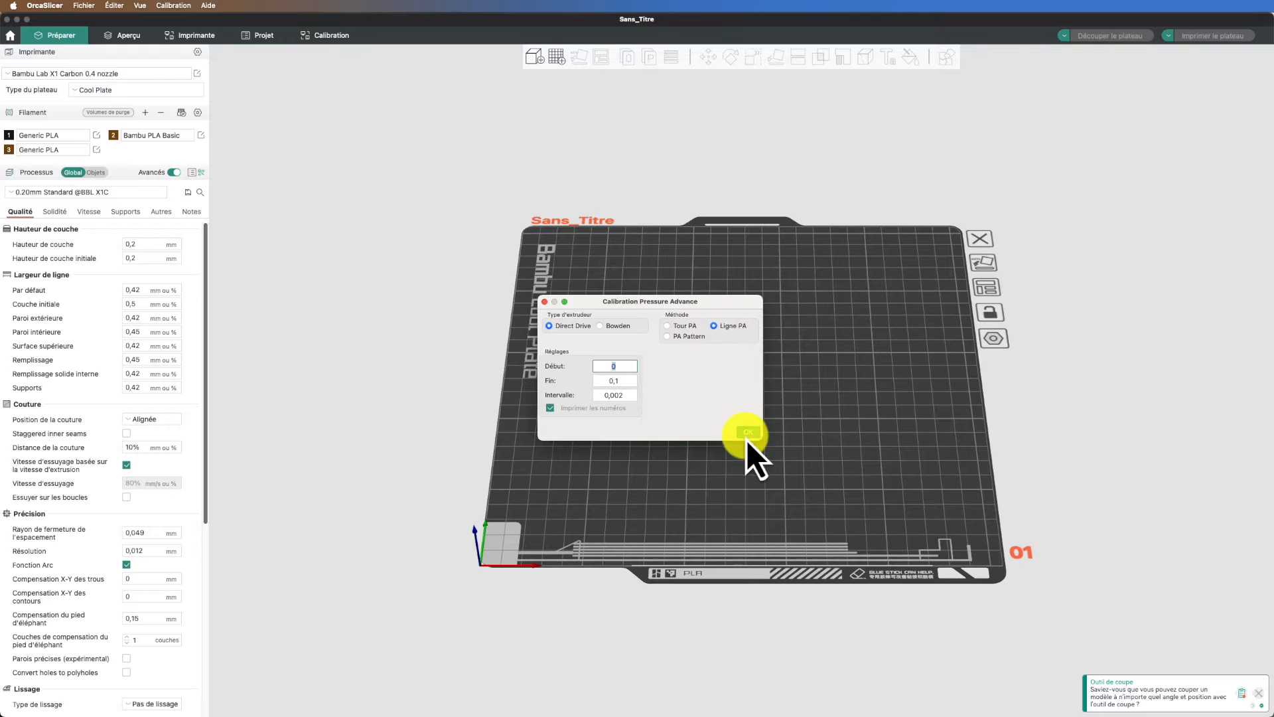
{"action": "left_click", "coordinate": [748, 432]}
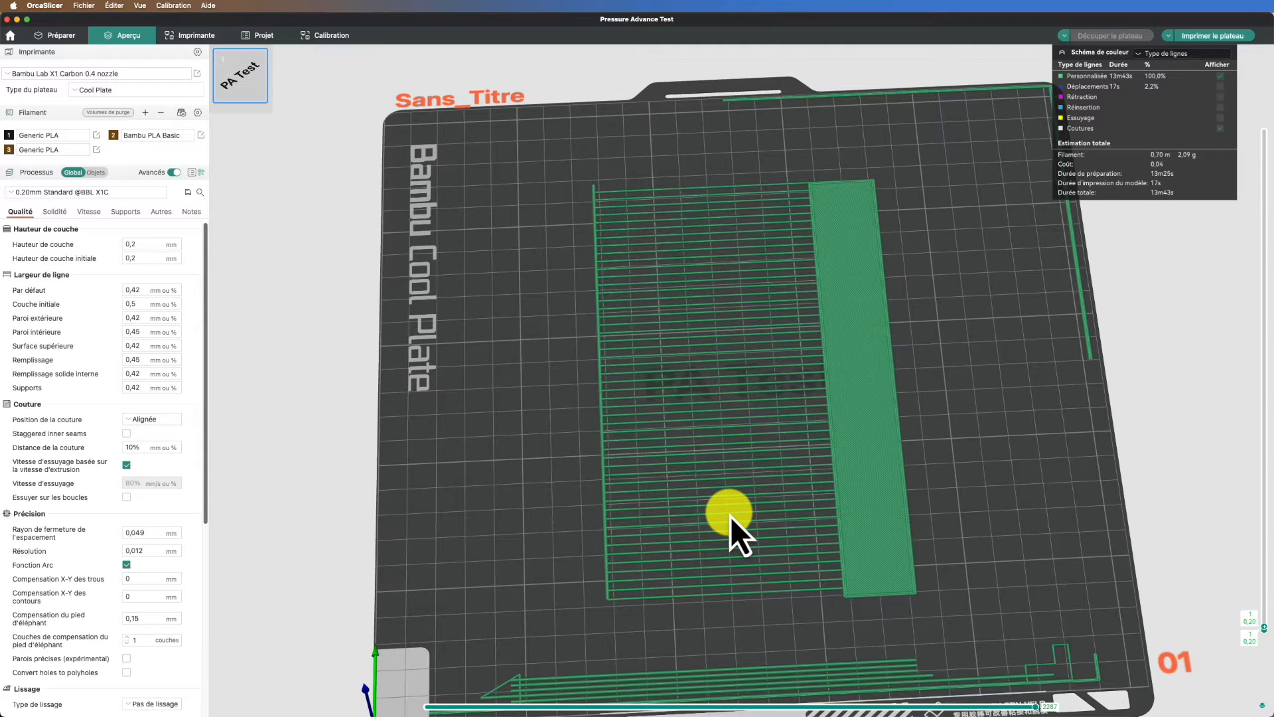
{"action": "mouse_move", "coordinate": [690, 710]}
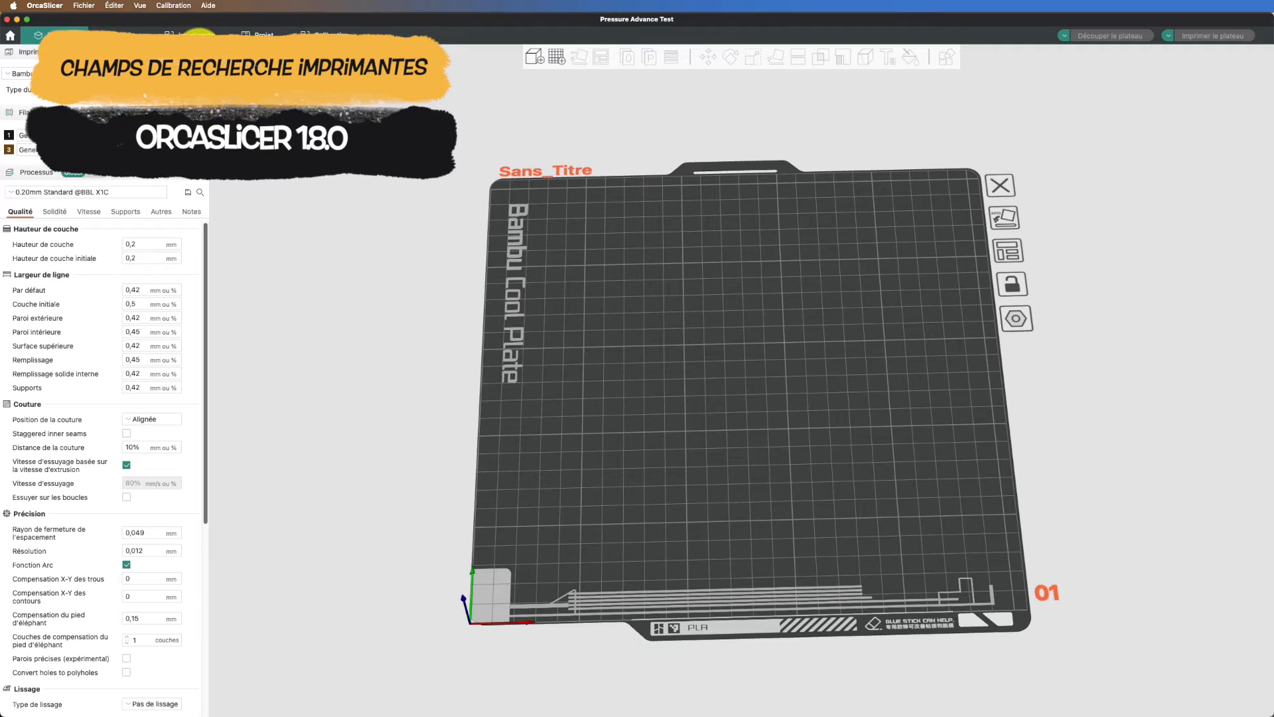
- Search the printer selection for "Ender", look through the models and close it without adding one
{"action": "left_click", "coordinate": [199, 51]}
{"action": "left_click", "coordinate": [708, 249]}
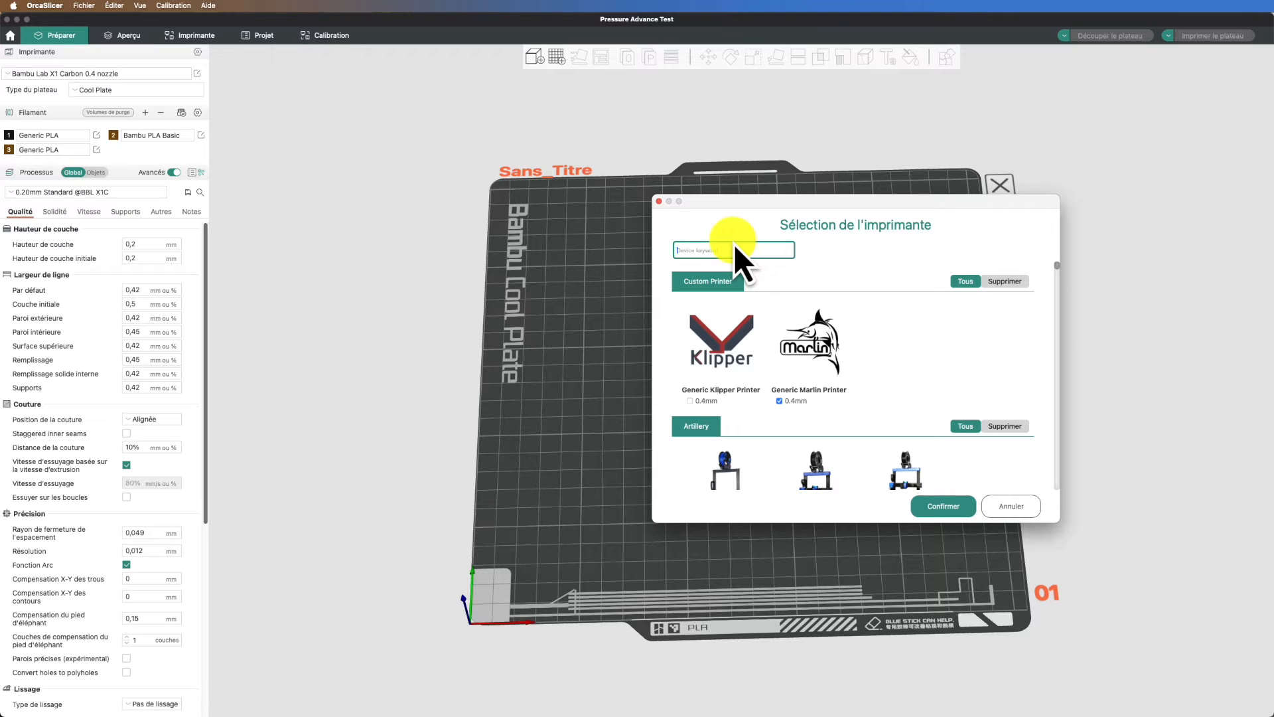
{"action": "type", "text": "Ender"}
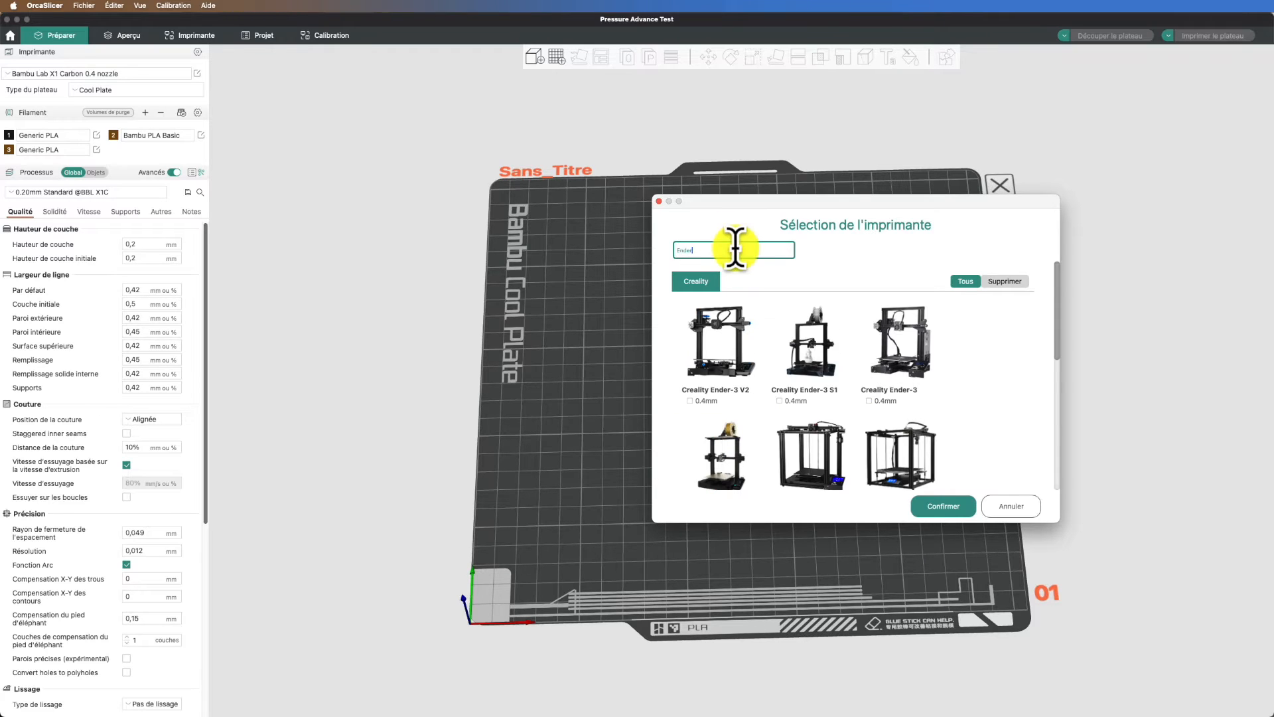
{"action": "scroll", "coordinate": [811, 338], "scroll_direction": "down", "scroll_amount": 2}
{"action": "scroll", "coordinate": [811, 335], "scroll_direction": "up", "scroll_amount": 2}
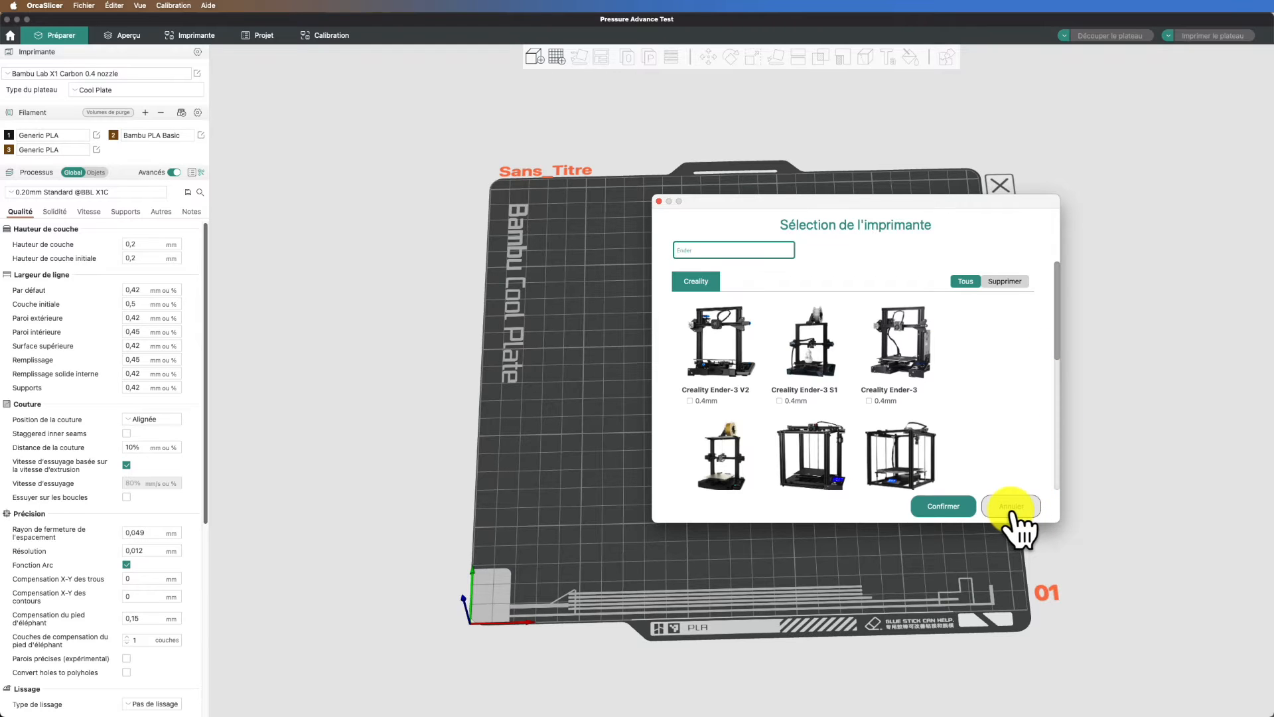
{"action": "left_click", "coordinate": [1011, 508]}
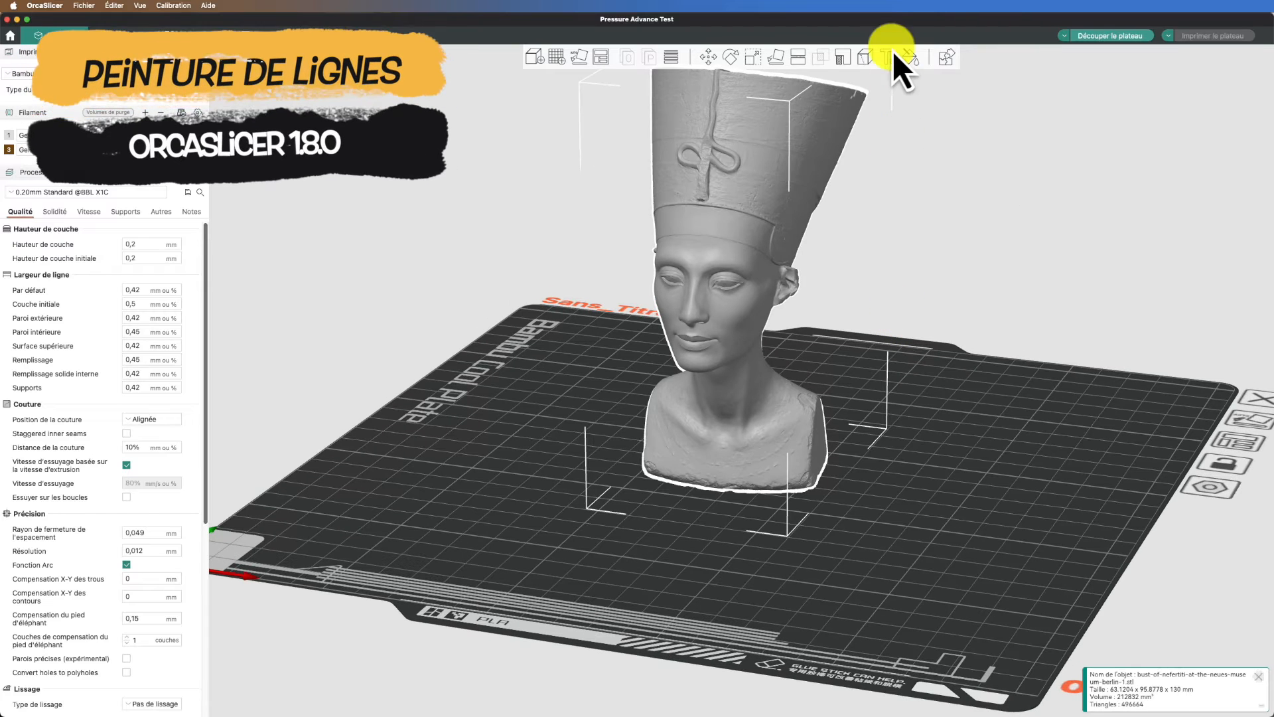
- Colour-paint the bust with filament 3 constrained to horizontal, adding strokes across the headdress, nose and cheek, and neck
{"action": "left_click", "coordinate": [909, 60]}
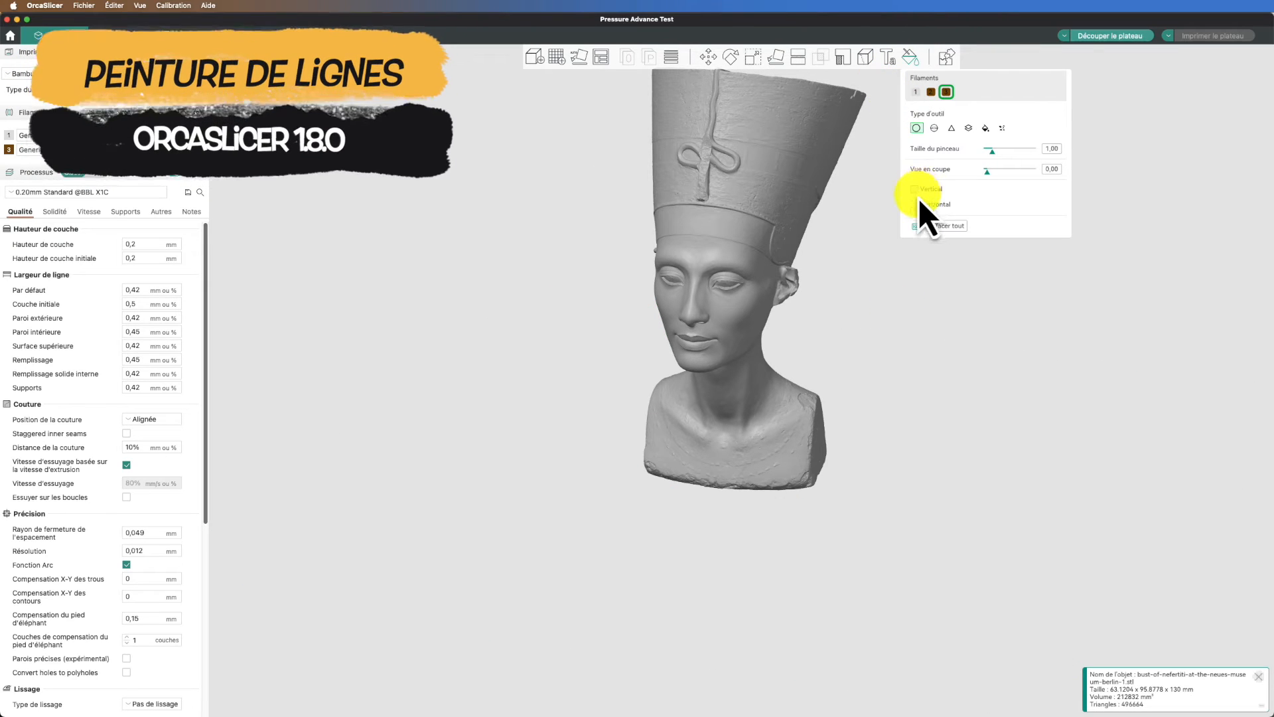
{"action": "mouse_move", "coordinate": [873, 261]}
{"action": "middle_mouse_down"}
{"action": "mouse_move", "coordinate": [835, 329]}
{"action": "mouse_move", "coordinate": [734, 332]}
{"action": "middle_mouse_up"}
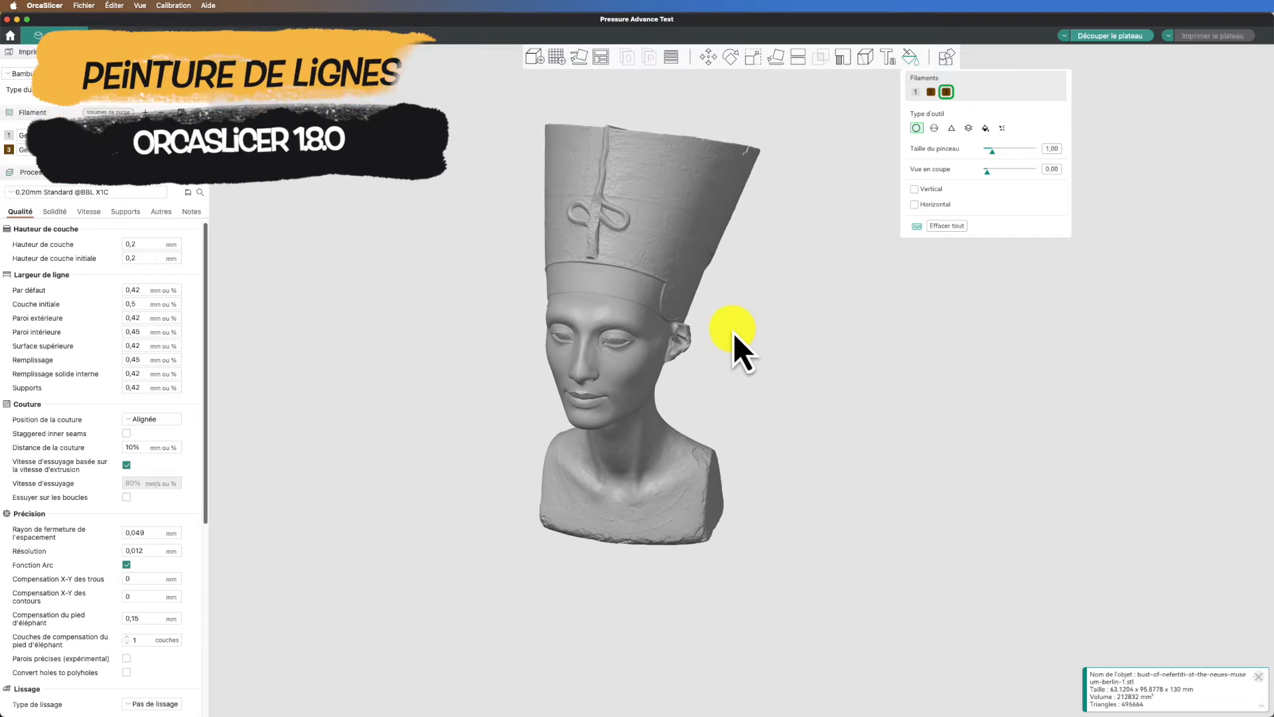
{"action": "left_click", "coordinate": [915, 206]}
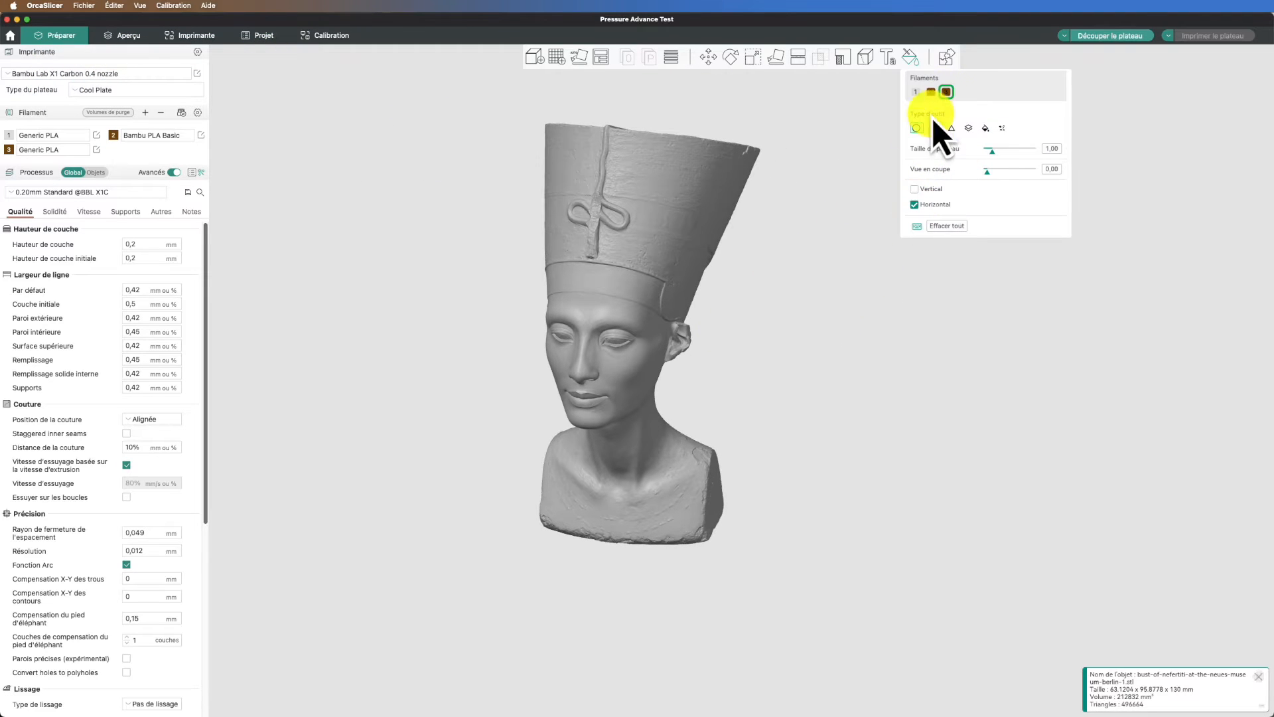
{"action": "left_click_drag", "start_coordinate": [558, 289], "coordinate": [684, 294]}
{"action": "mouse_move", "coordinate": [713, 369]}
{"action": "left_mouse_down"}
{"action": "mouse_move", "coordinate": [779, 351]}
{"action": "mouse_move", "coordinate": [795, 378]}
{"action": "mouse_move", "coordinate": [811, 352]}
{"action": "mouse_move", "coordinate": [801, 368]}
{"action": "left_mouse_up"}
{"action": "scroll", "coordinate": [750, 284], "scroll_direction": "up", "scroll_amount": 5}
{"action": "mouse_move", "coordinate": [751, 284]}
{"action": "left_mouse_down"}
{"action": "mouse_move", "coordinate": [781, 356]}
{"action": "mouse_move", "coordinate": [778, 320]}
{"action": "left_mouse_up"}
{"action": "left_click_drag", "start_coordinate": [583, 322], "coordinate": [728, 325]}
{"action": "mouse_move", "coordinate": [847, 336]}
{"action": "left_mouse_down"}
{"action": "mouse_move", "coordinate": [760, 352]}
{"action": "mouse_move", "coordinate": [748, 314]}
{"action": "left_mouse_up"}
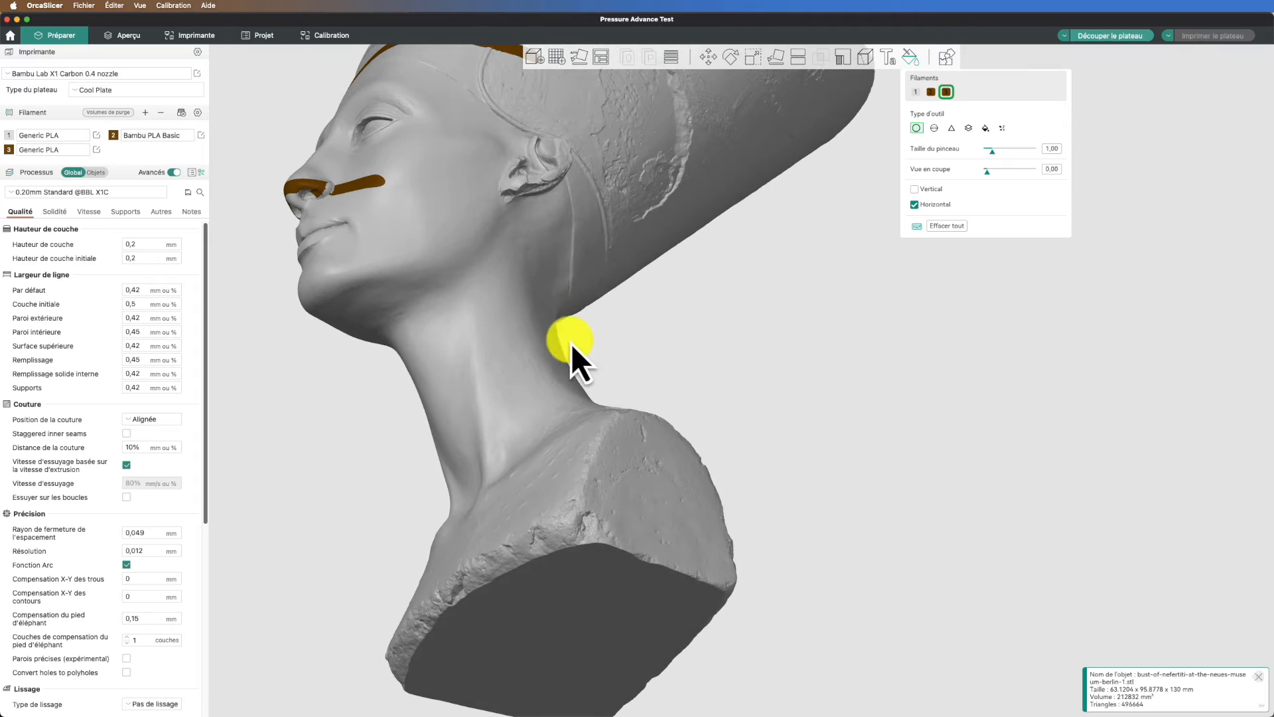
{"action": "left_click_drag", "start_coordinate": [476, 380], "coordinate": [546, 380]}
- Turn on the vertical painting constraint and paint a vertical stroke up the bust
{"action": "left_click", "coordinate": [915, 189]}
{"action": "left_click_drag", "start_coordinate": [493, 349], "coordinate": [493, 119]}
{"action": "mouse_move", "coordinate": [727, 380]}
{"action": "left_mouse_down"}
{"action": "mouse_move", "coordinate": [735, 360]}
{"action": "mouse_move", "coordinate": [740, 378]}
{"action": "left_mouse_up"}
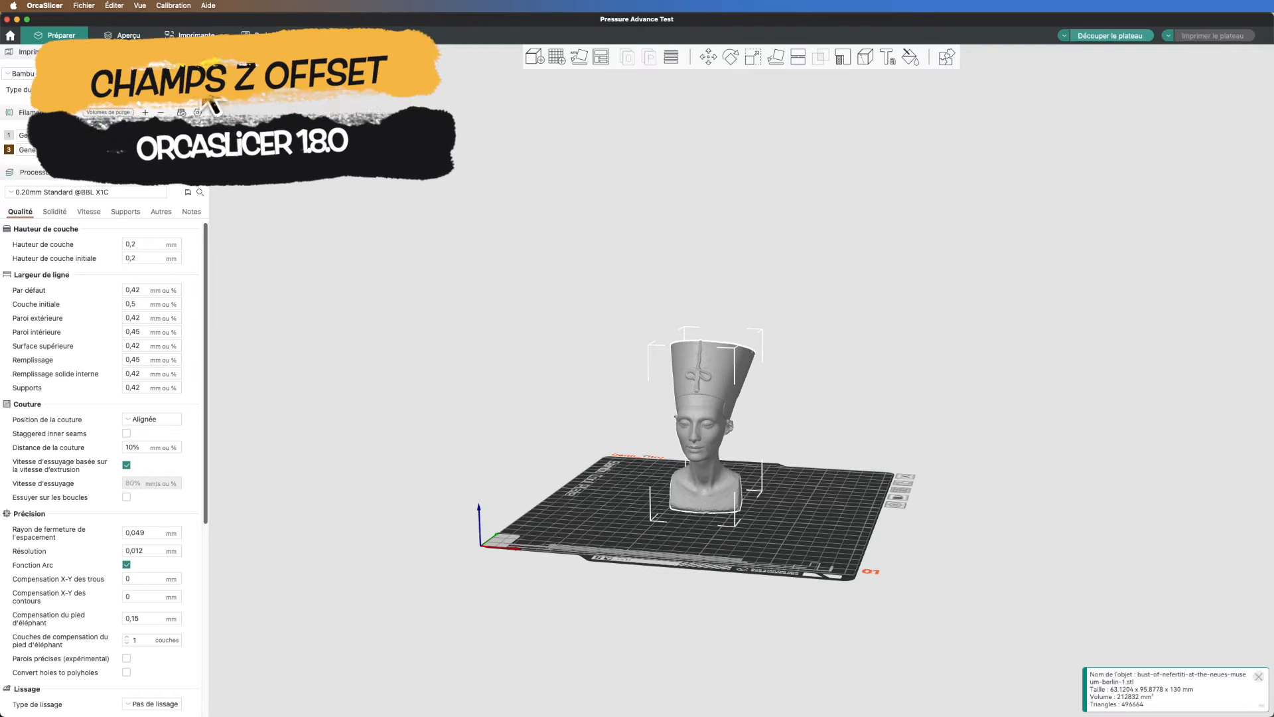
- Switch the printer profile to Mingda Magician Pro2 and move the bust towards the middle of the plate
{"action": "left_click", "coordinate": [198, 73]}
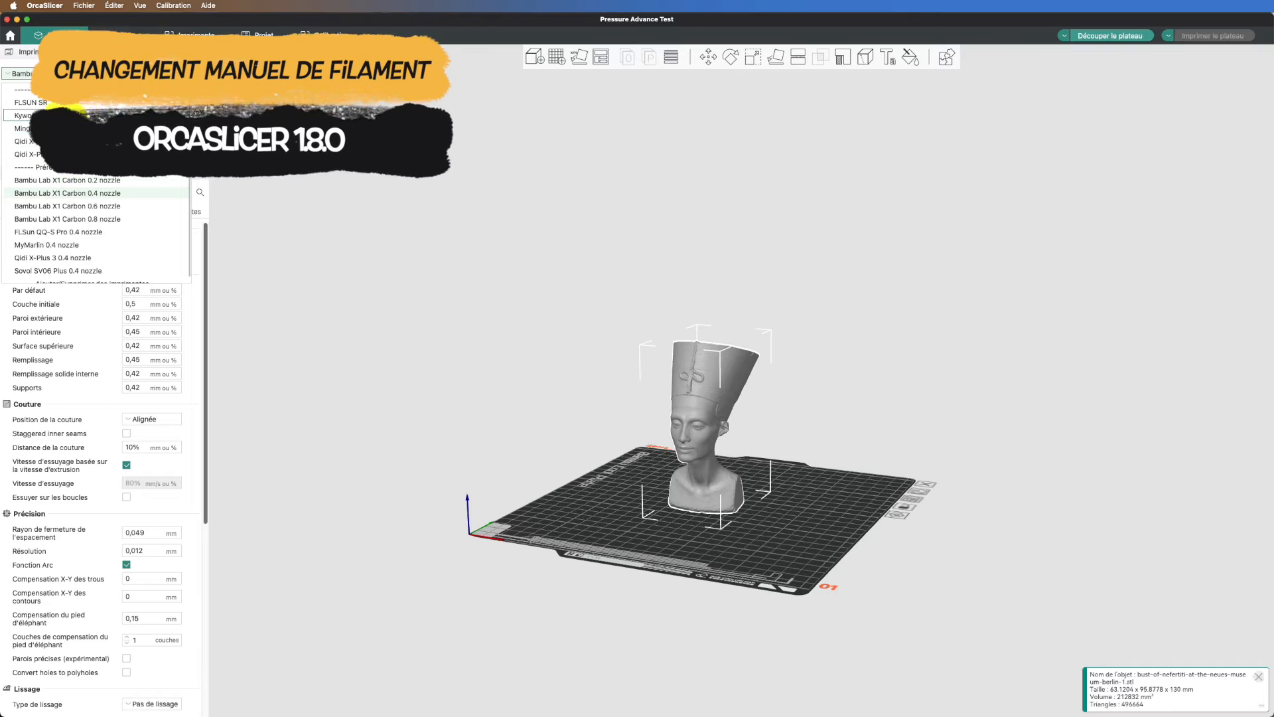
{"action": "left_click", "coordinate": [67, 127]}
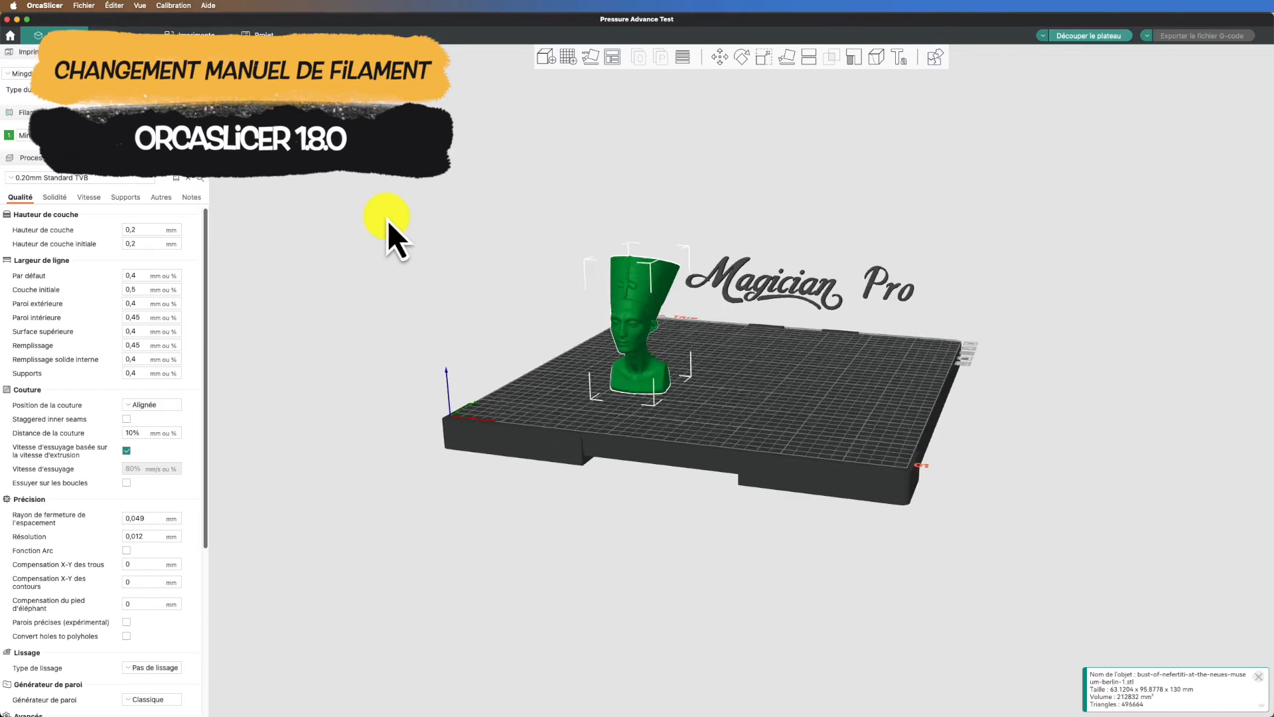
{"action": "left_click_drag", "start_coordinate": [630, 308], "coordinate": [706, 308]}
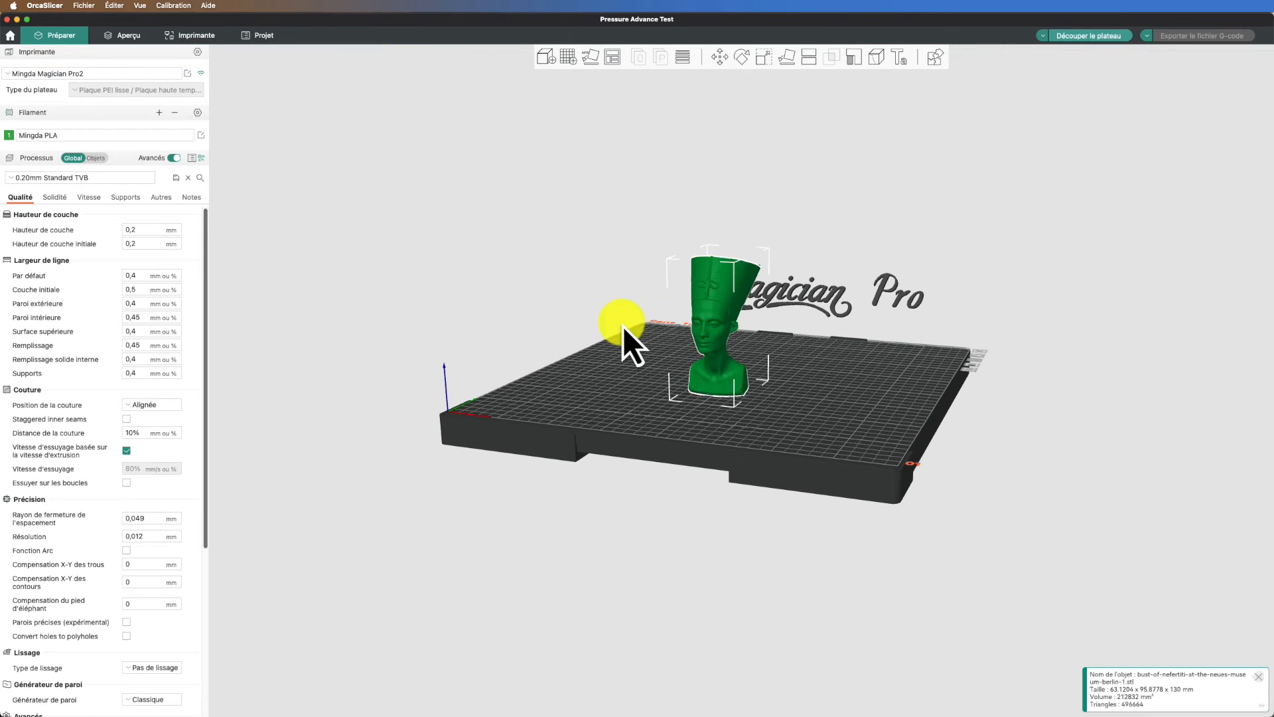
- Enable Manual Filament Change in the printer's multi-material settings and slice the plate
{"action": "scroll", "coordinate": [724, 288], "scroll_direction": "up", "scroll_amount": 6}
{"action": "scroll", "coordinate": [723, 290], "scroll_direction": "down", "scroll_amount": 2}
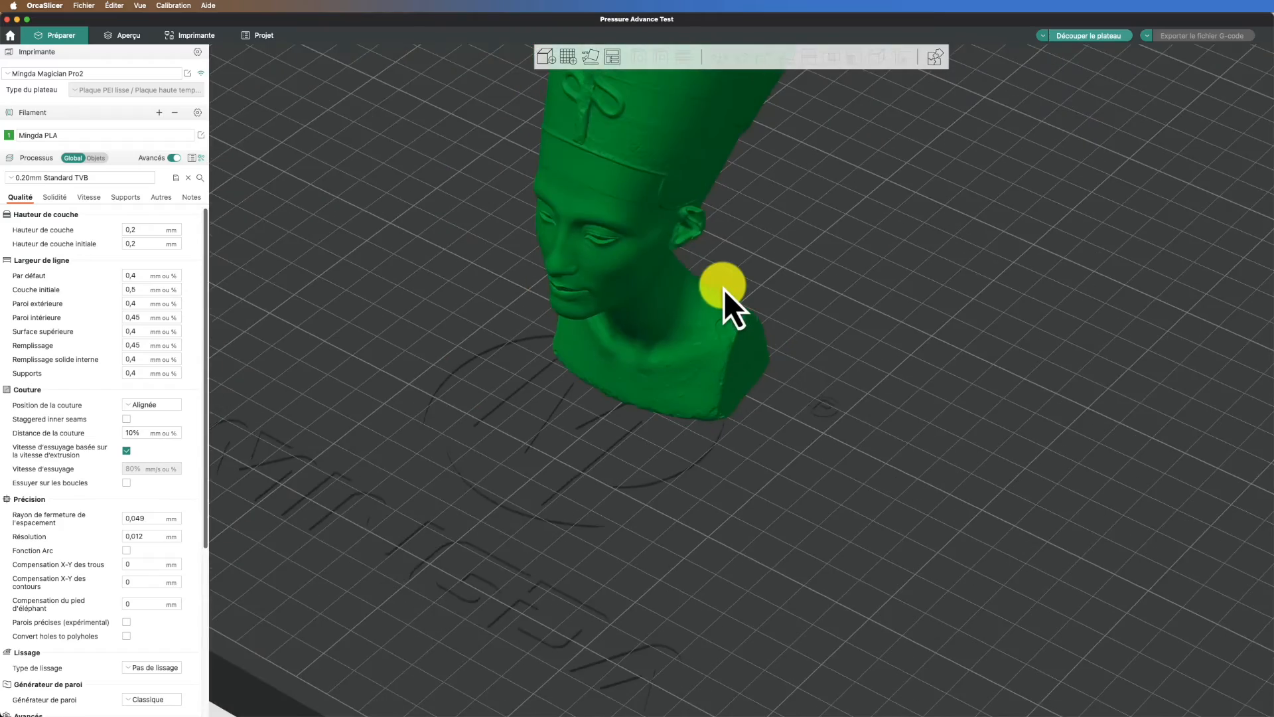
{"action": "left_click_drag", "start_coordinate": [724, 289], "coordinate": [475, 296]}
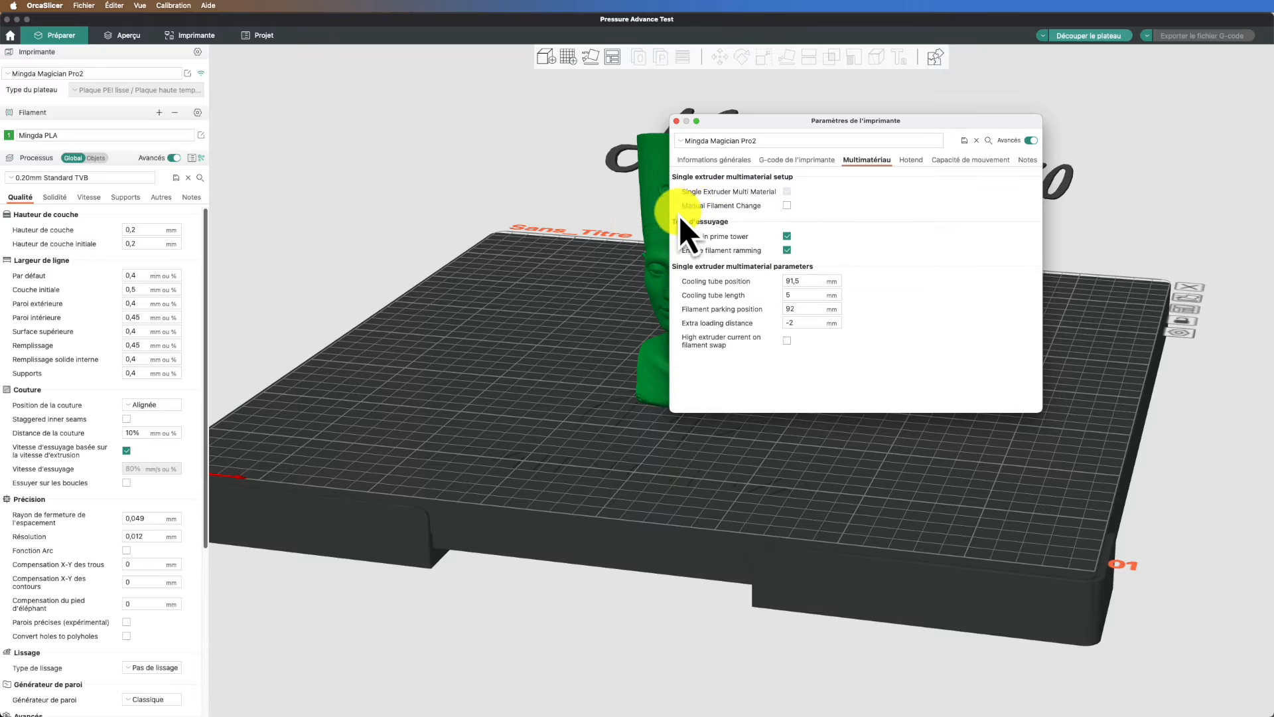
{"action": "left_click", "coordinate": [787, 206]}
{"action": "left_click", "coordinate": [677, 122]}
{"action": "left_click", "coordinate": [1090, 37]}
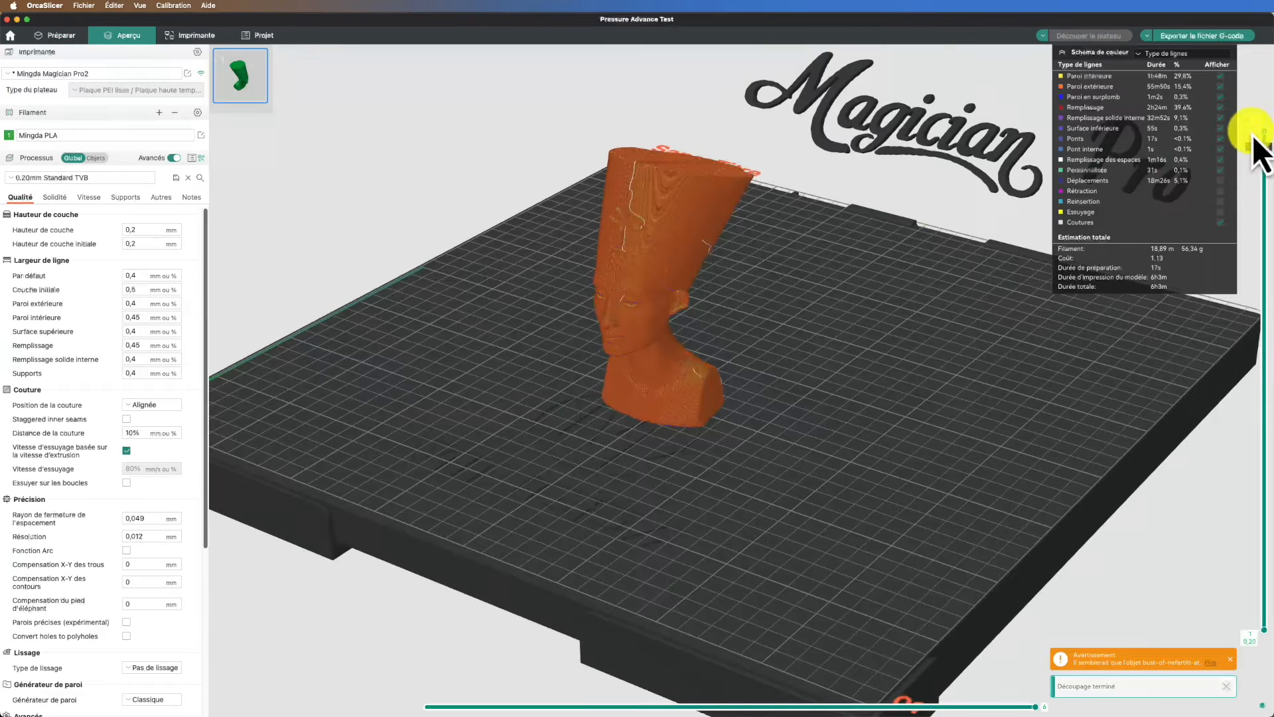
- Lower the layer preview to layer 118 at 23.60 mm, near the top of the bust's shoulders
{"action": "left_click_drag", "start_coordinate": [1256, 139], "coordinate": [1265, 598]}
{"action": "mouse_move", "coordinate": [929, 505]}
{"action": "left_mouse_down"}
{"action": "mouse_move", "coordinate": [930, 464]}
{"action": "mouse_move", "coordinate": [929, 507]}
{"action": "mouse_move", "coordinate": [929, 491]}
{"action": "left_mouse_up"}
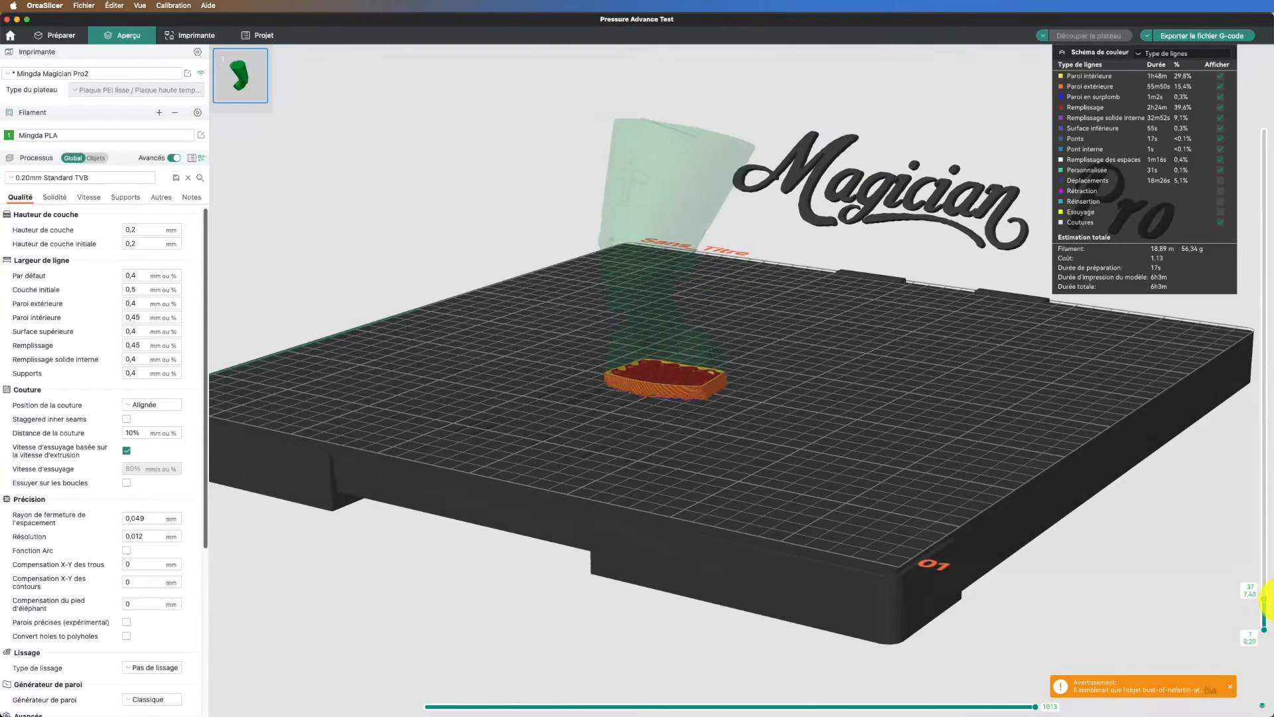
{"action": "left_click_drag", "start_coordinate": [1265, 599], "coordinate": [1265, 537]}
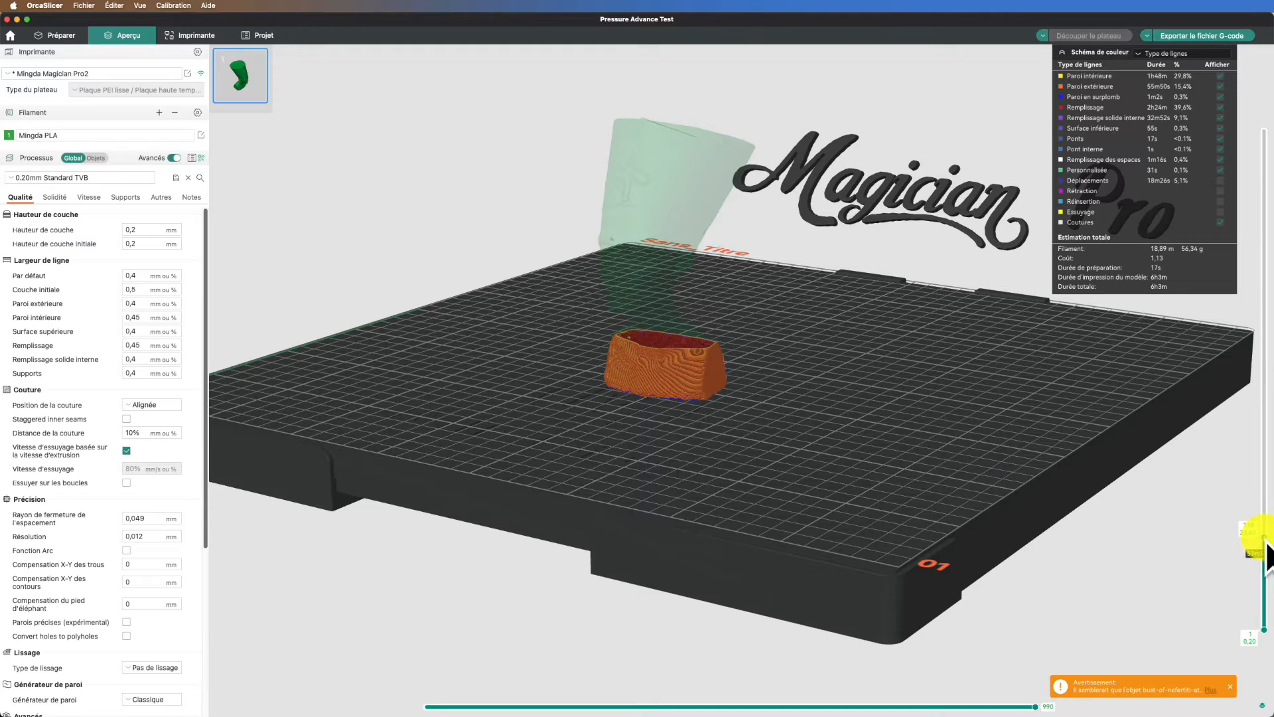
{"action": "right_click", "coordinate": [1268, 547]}
- Add three more Mingda PLA filaments to the project
{"action": "left_click", "coordinate": [159, 112]}
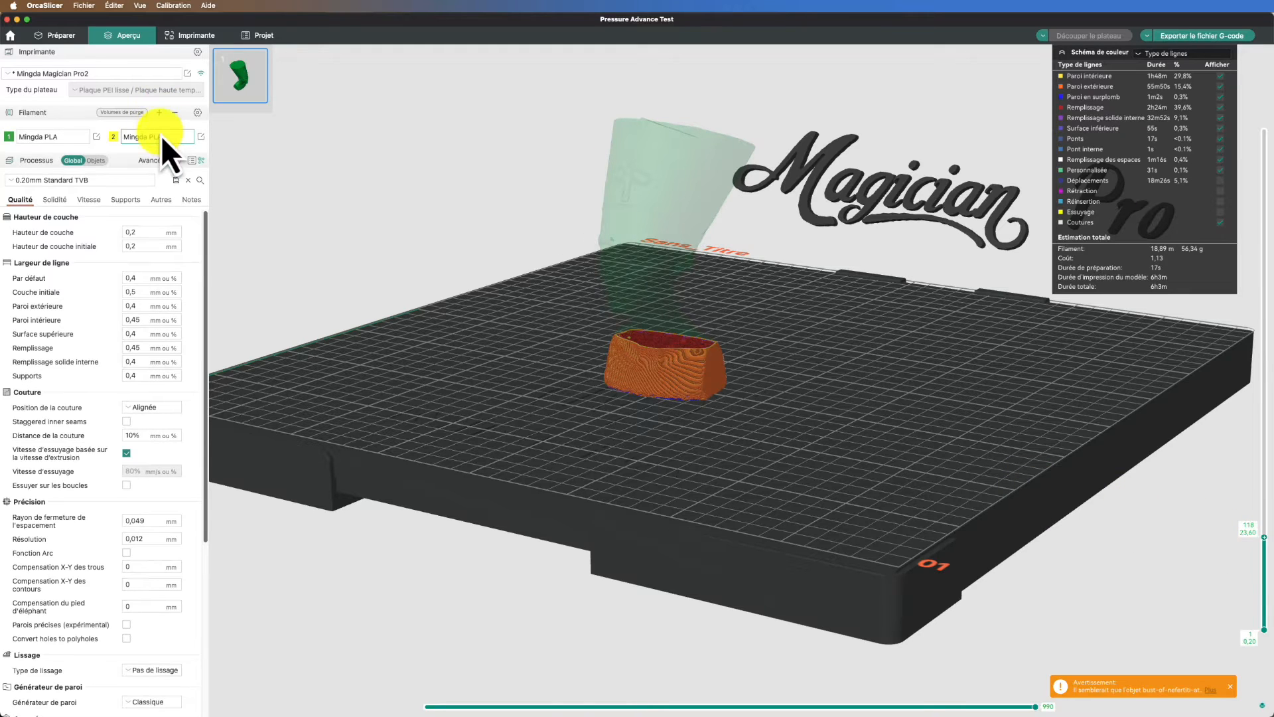
{"action": "left_click", "coordinate": [160, 113]}
{"action": "left_click", "coordinate": [160, 112]}
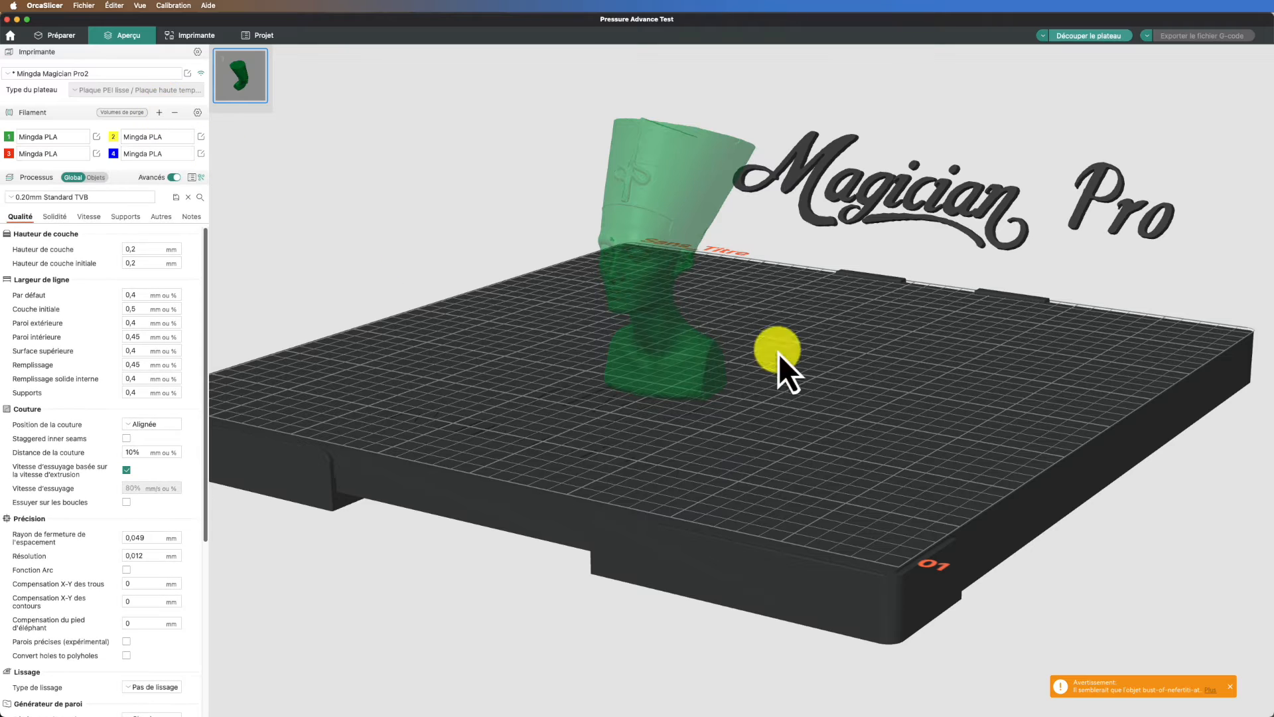
- Insert a change to filament 2 at layer 118 (23.60 mm)
{"action": "right_click", "coordinate": [1265, 539]}
{"action": "mouse_move", "coordinate": [1205, 577]}
{"action": "left_click", "coordinate": [1122, 588]}
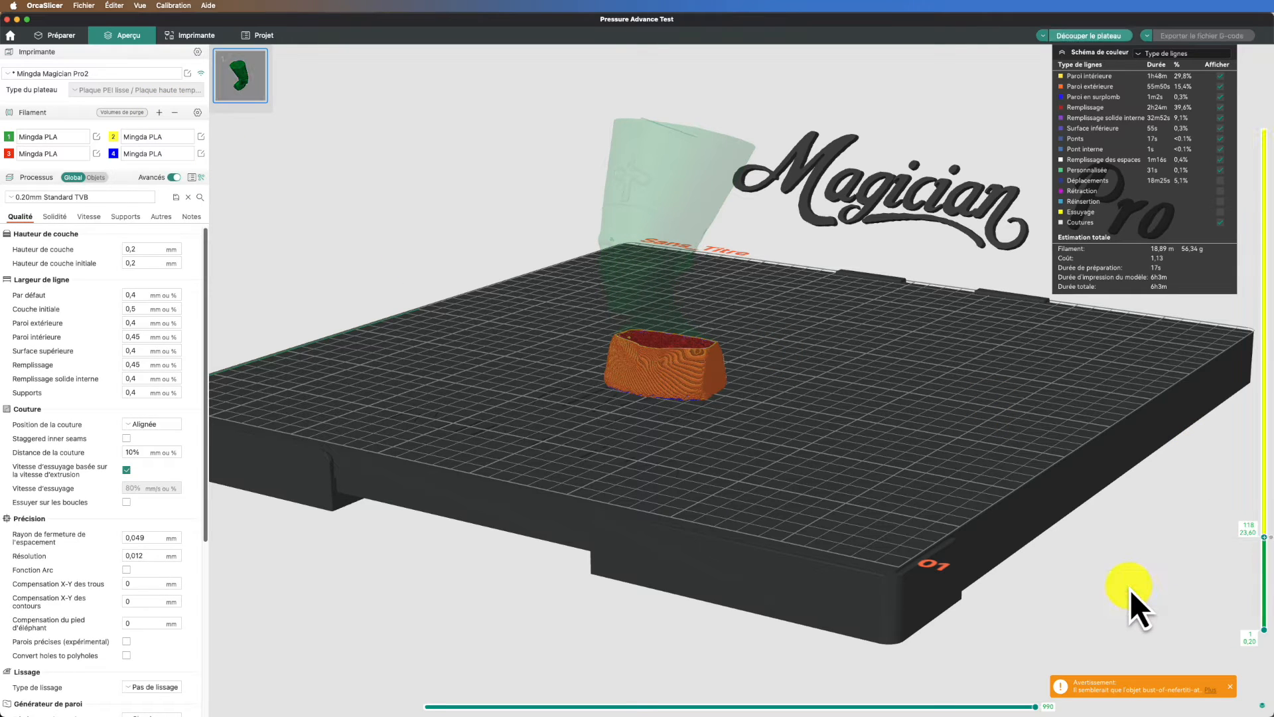
- Insert a change to filament 3 at layer 212 (42.40 mm)
{"action": "left_click_drag", "start_coordinate": [1265, 552], "coordinate": [1264, 464]}
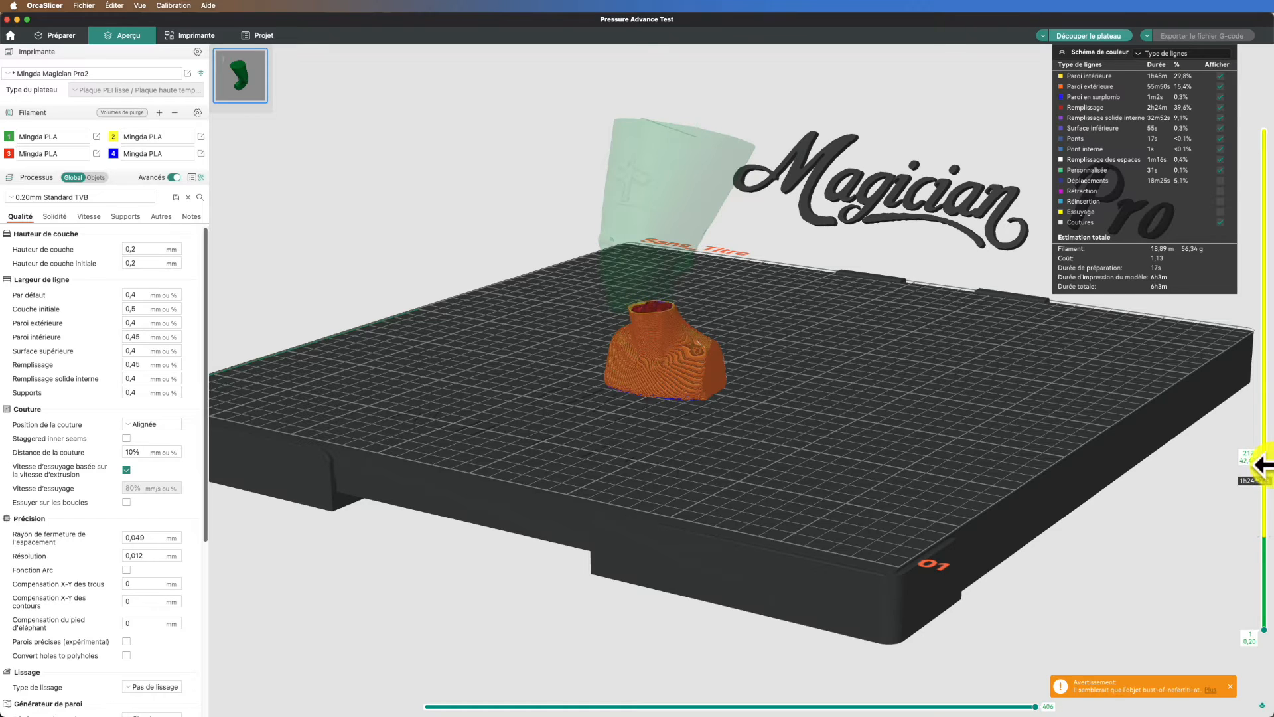
{"action": "right_click", "coordinate": [1263, 465]}
{"action": "mouse_move", "coordinate": [1250, 503]}
{"action": "left_click", "coordinate": [1125, 526]}
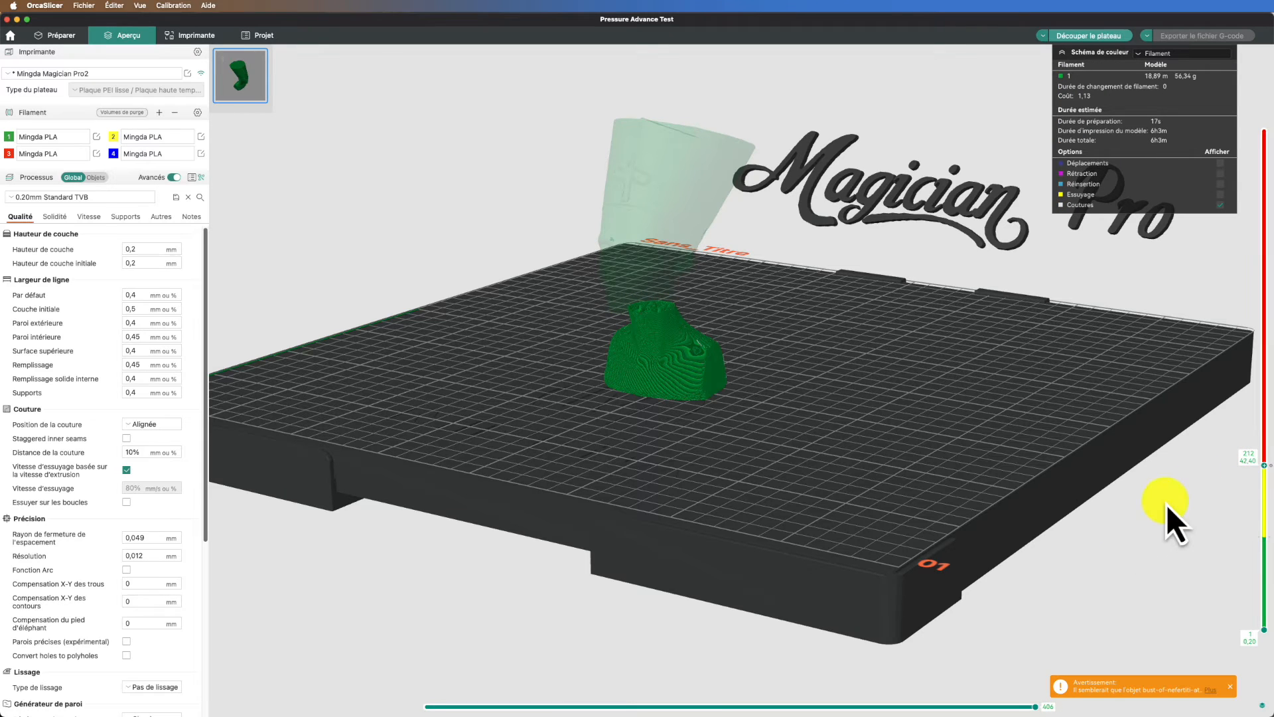
- Insert a change to filament 4 at layer 506 (101.20 mm) and slice the plate again
{"action": "left_click_drag", "start_coordinate": [1263, 468], "coordinate": [1267, 249]}
{"action": "right_click", "coordinate": [1266, 249]}
{"action": "mouse_move", "coordinate": [1225, 282]}
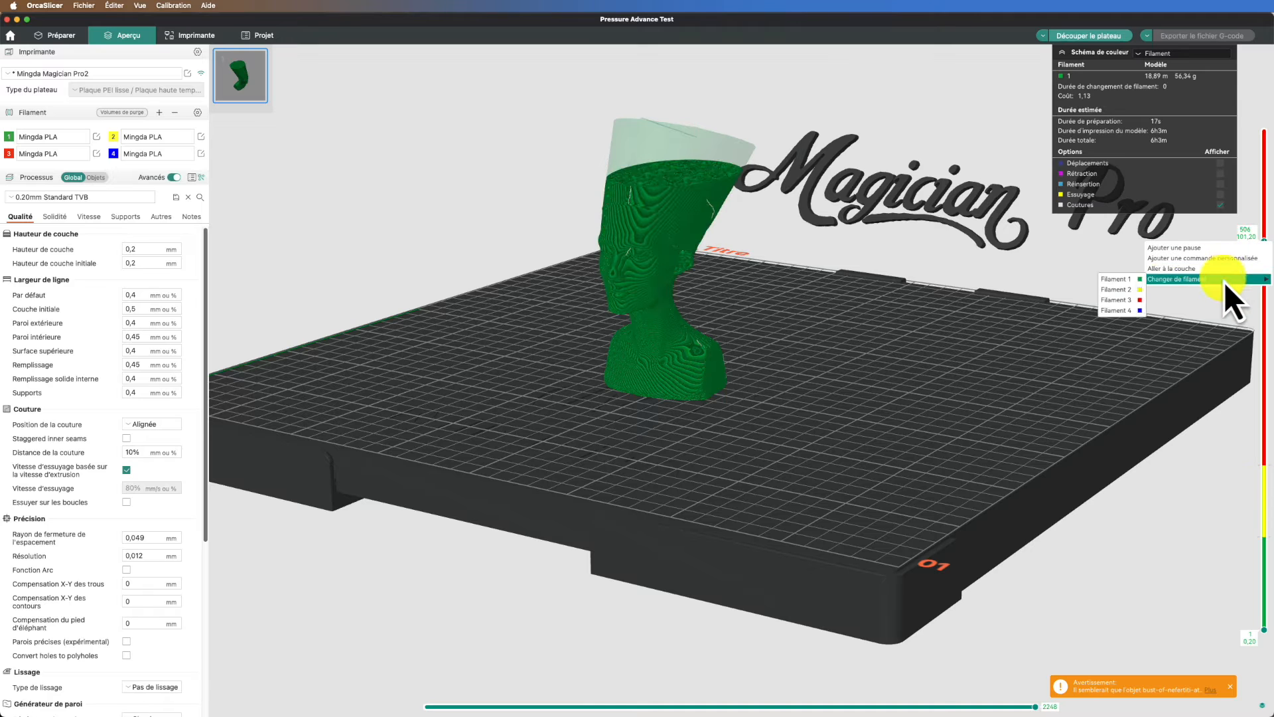
{"action": "left_click", "coordinate": [1125, 312]}
{"action": "left_click", "coordinate": [1086, 37]}
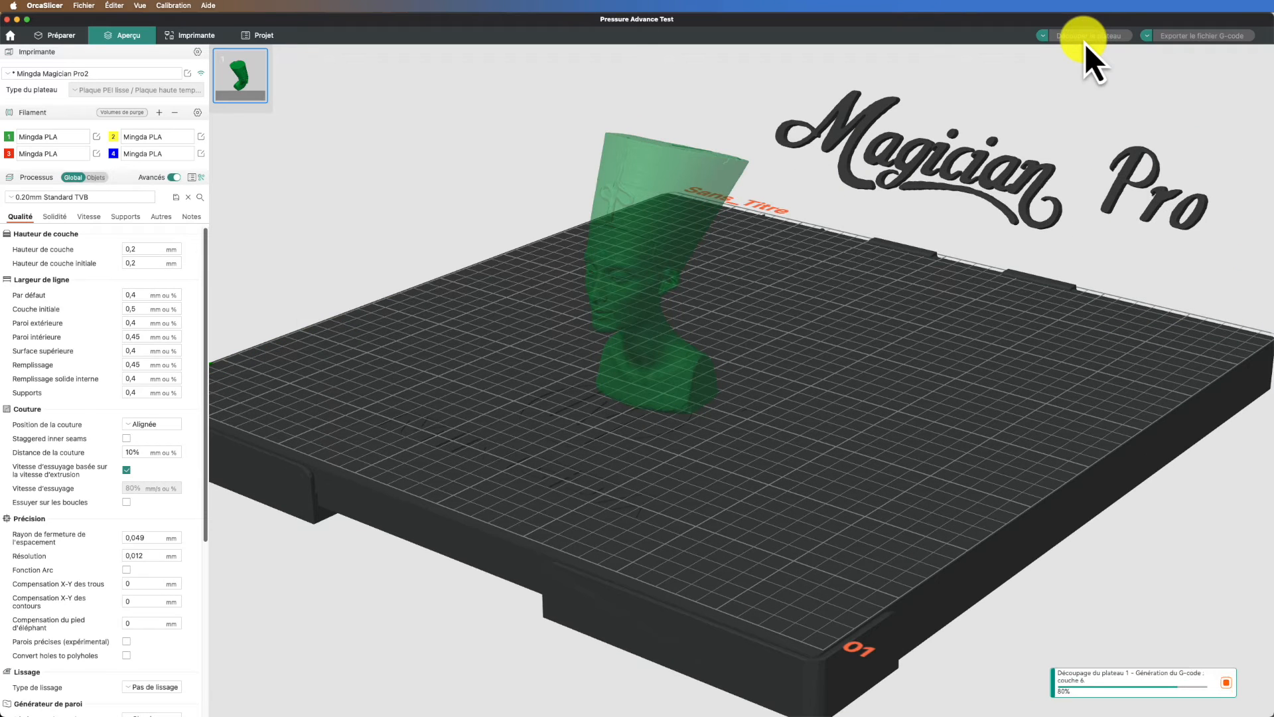
{"action": "left_click_drag", "start_coordinate": [826, 374], "coordinate": [857, 357]}
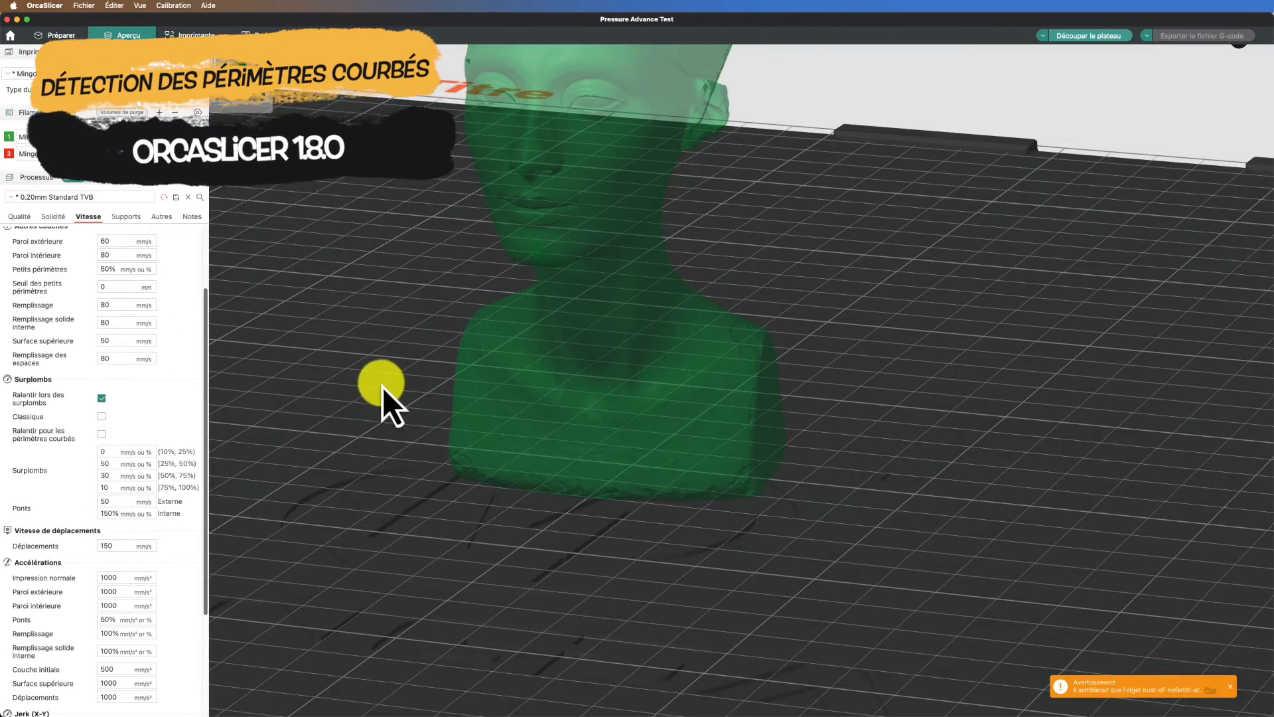
- Return to the solid model and examine the bust's chin and neck overhangs alongside the option to slow down for curled perimeters
{"action": "left_click_drag", "start_coordinate": [382, 387], "coordinate": [280, 412]}
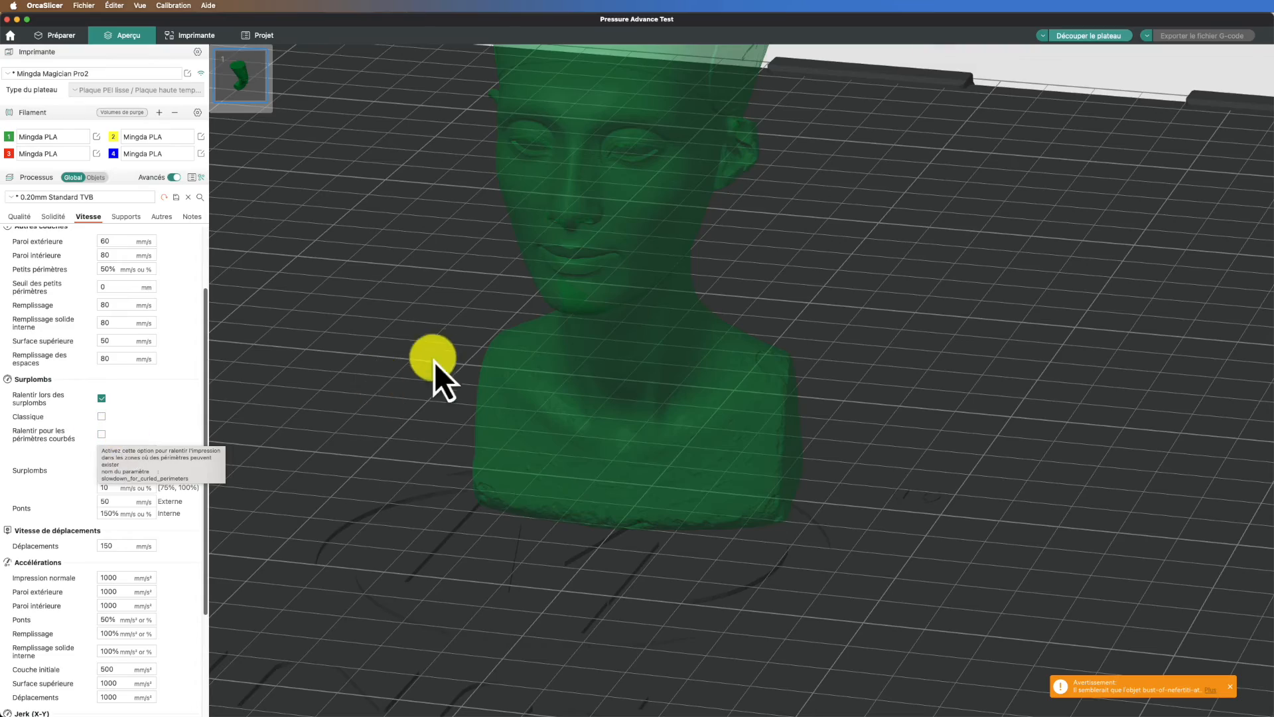
{"action": "left_click_drag", "start_coordinate": [435, 362], "coordinate": [484, 369]}
{"action": "left_click", "coordinate": [54, 37]}
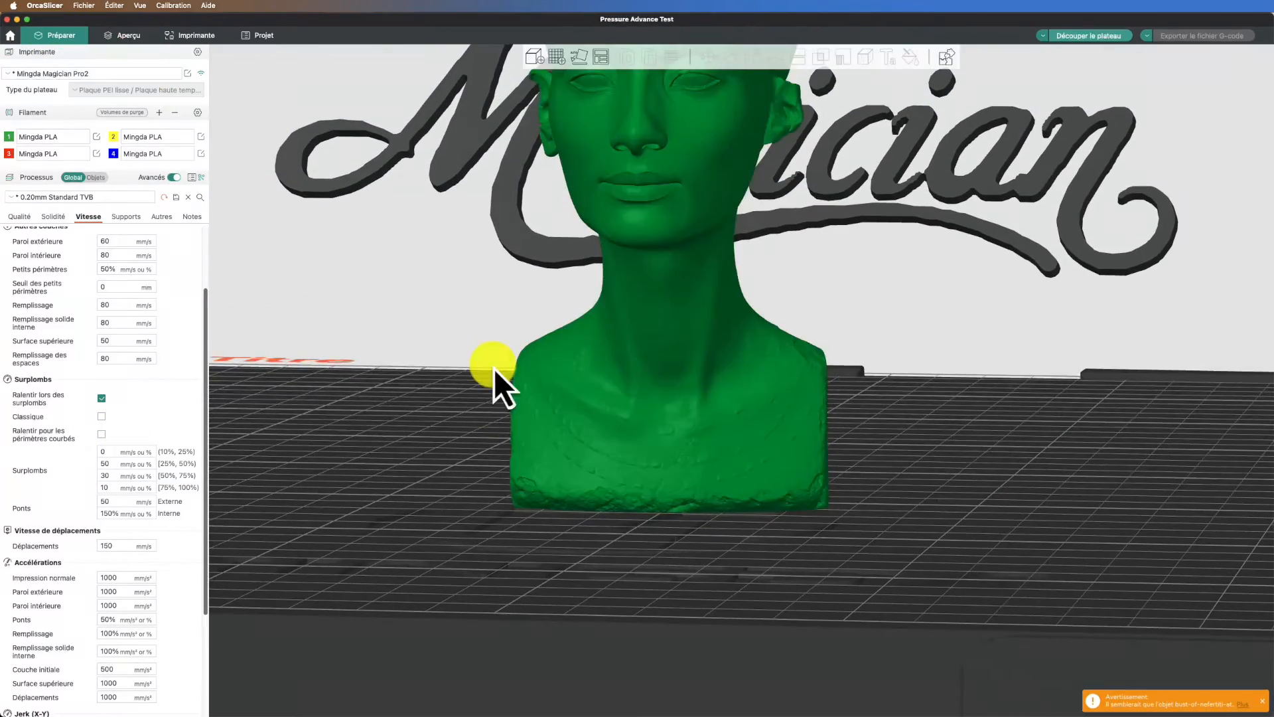
{"action": "scroll", "coordinate": [616, 227], "scroll_direction": "up", "scroll_amount": 5}
{"action": "left_click_drag", "start_coordinate": [678, 218], "coordinate": [217, 408]}
{"action": "left_click", "coordinate": [103, 435]}
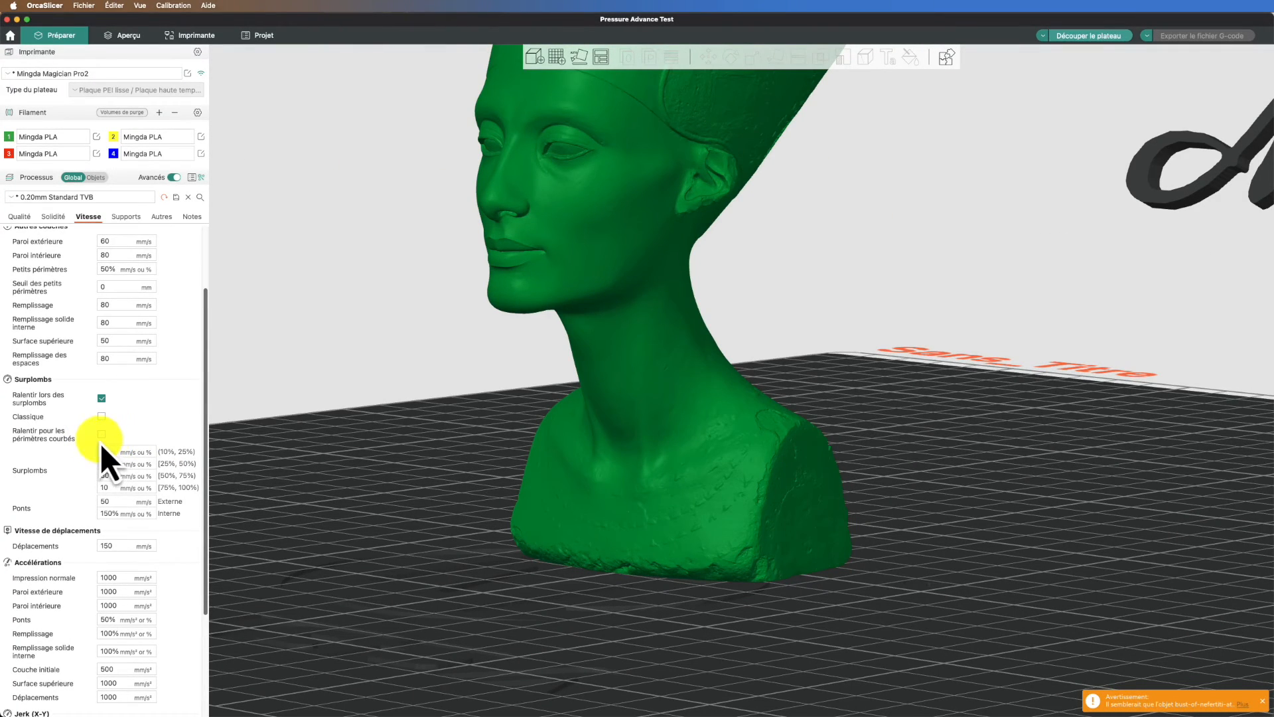
- Slice the plate and inspect the speed-coloured preview around the bust's chin, neck and base
{"action": "left_click", "coordinate": [1117, 39]}
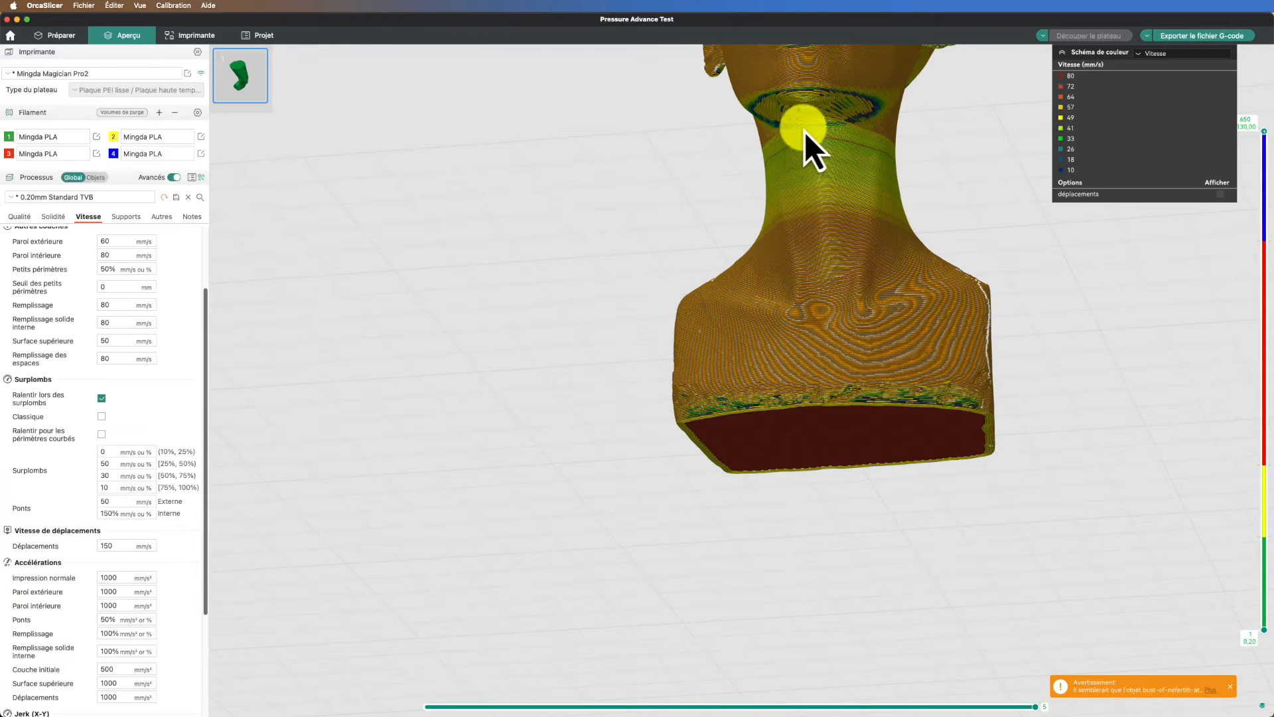
{"action": "left_click_drag", "start_coordinate": [882, 117], "coordinate": [947, 179]}
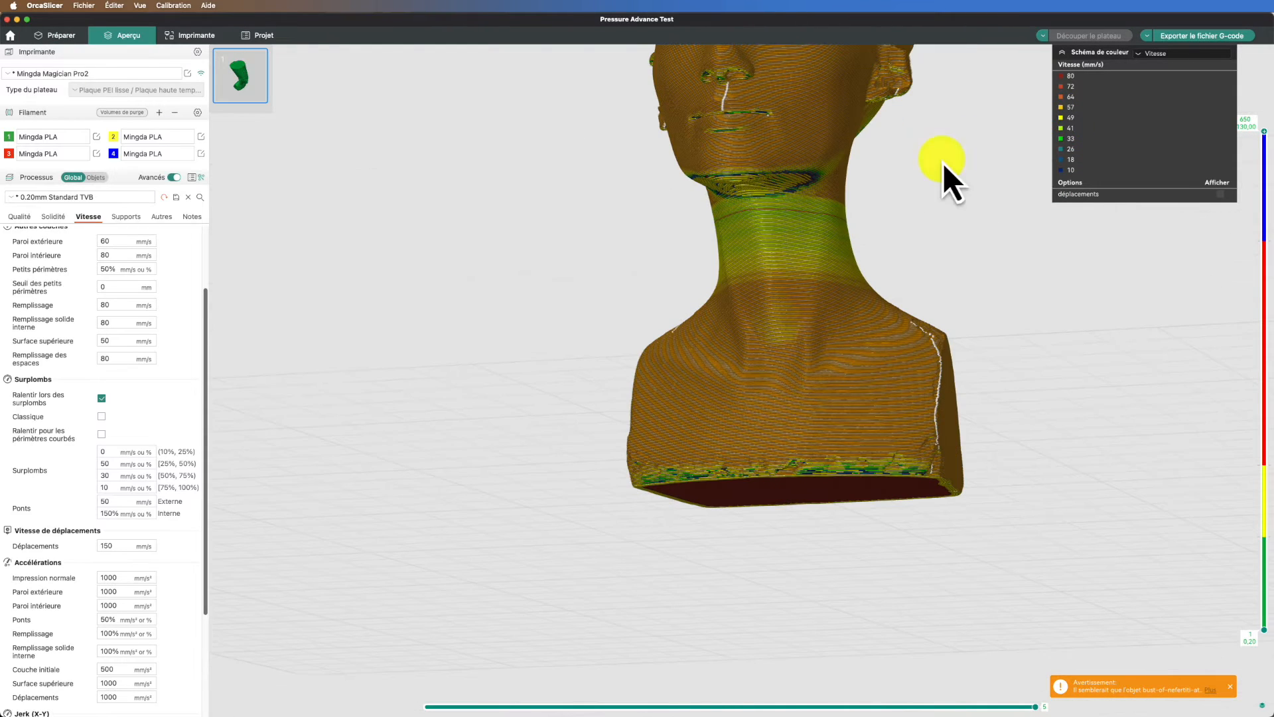
- Enable the option to slow down for curled perimeters and slice the plate again
{"action": "left_click_drag", "start_coordinate": [671, 201], "coordinate": [699, 204]}
{"action": "left_click_drag", "start_coordinate": [702, 209], "coordinate": [676, 204]}
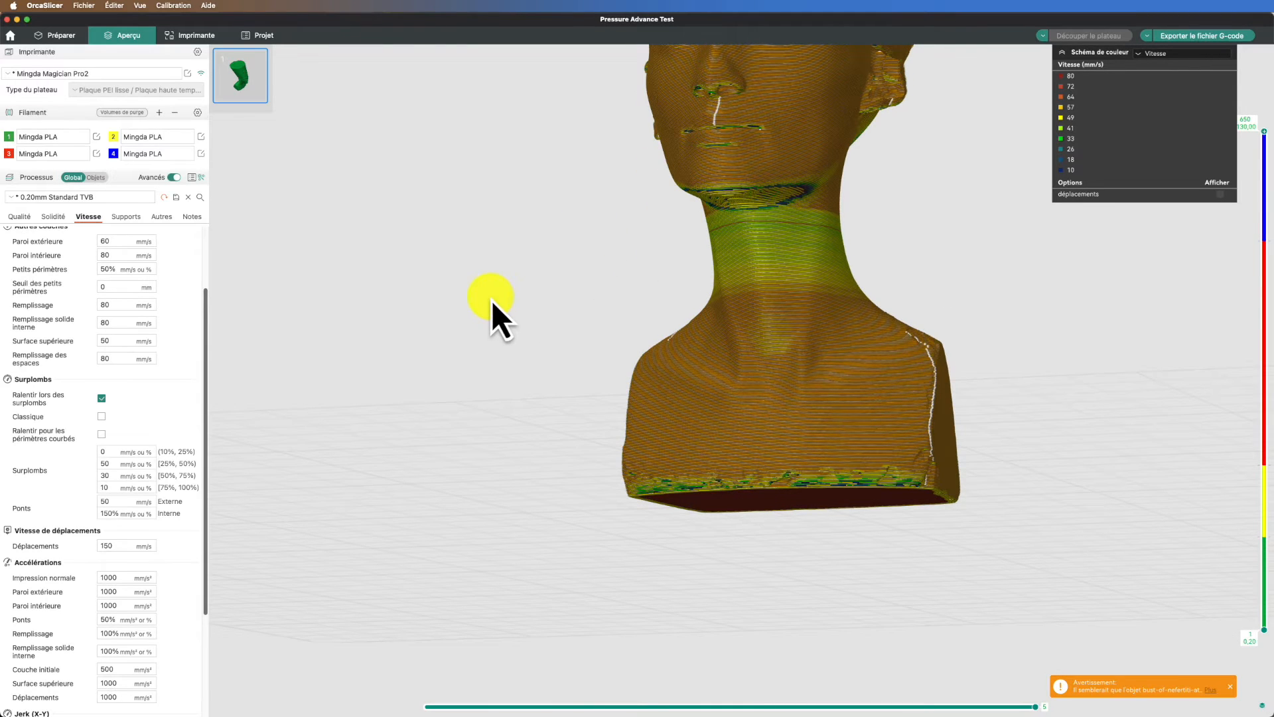
{"action": "left_click", "coordinate": [101, 434]}
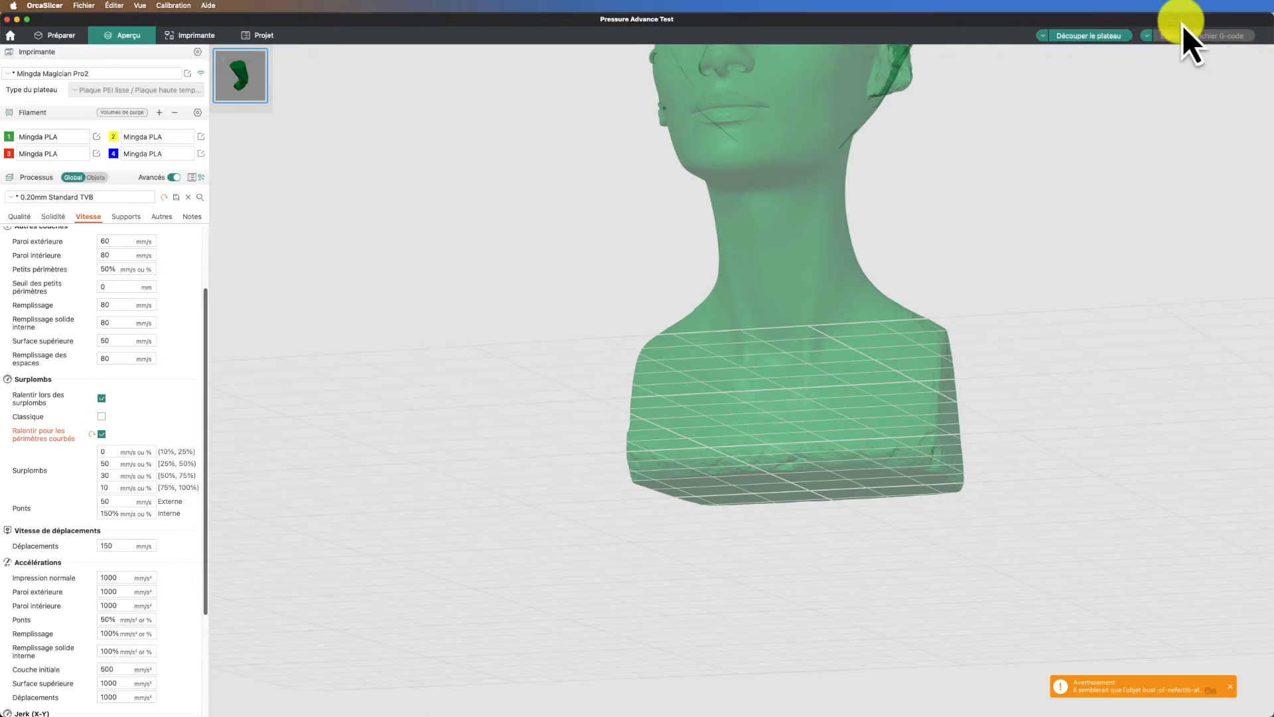
{"action": "left_click", "coordinate": [1089, 37]}
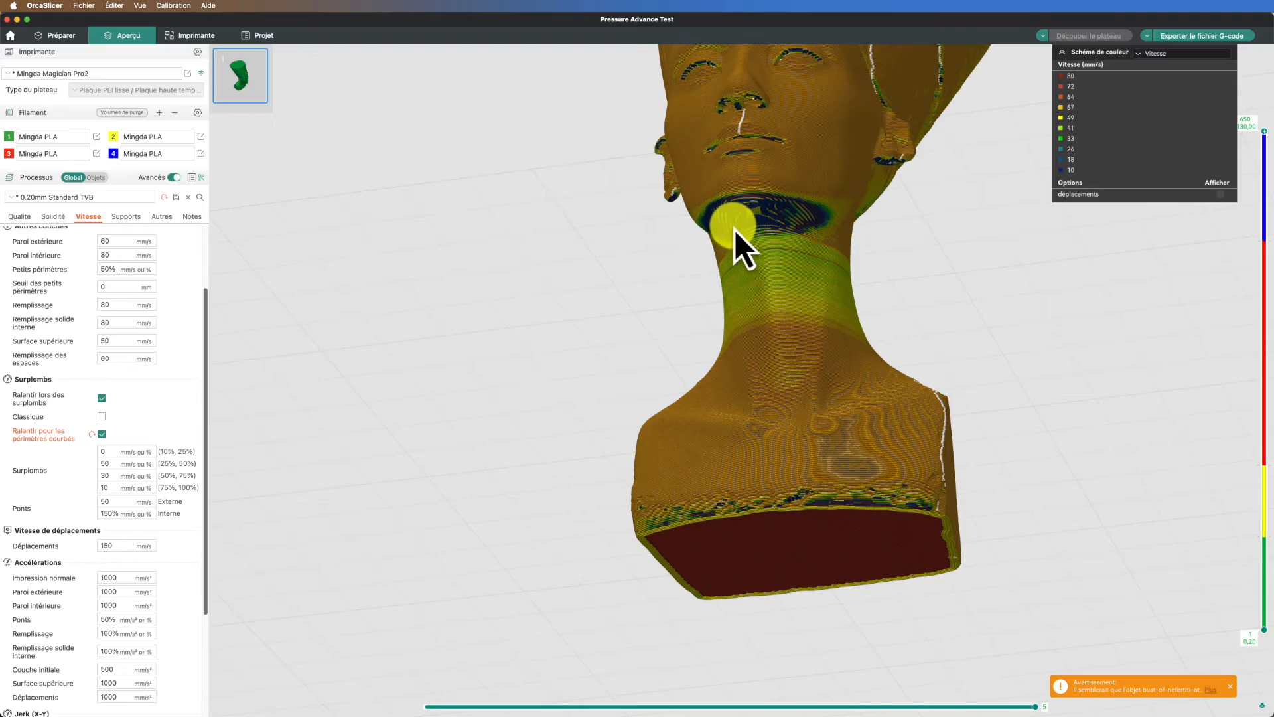
- Inspect the print speeds under the bust's chin and along its base edge in the new preview
{"action": "left_click_drag", "start_coordinate": [740, 225], "coordinate": [683, 251]}
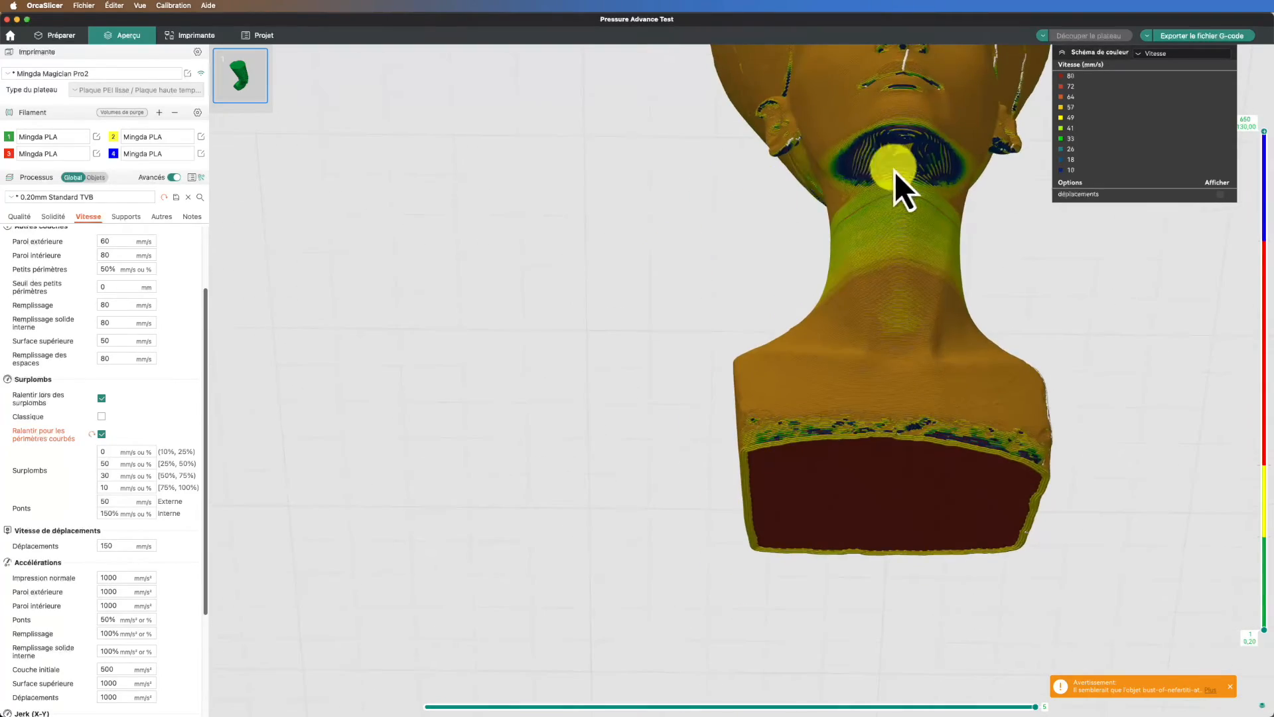
{"action": "left_click_drag", "start_coordinate": [895, 171], "coordinate": [749, 272]}
{"action": "right_click_drag", "start_coordinate": [749, 272], "coordinate": [707, 194]}
{"action": "scroll", "coordinate": [756, 271], "scroll_direction": "down", "scroll_amount": 3}
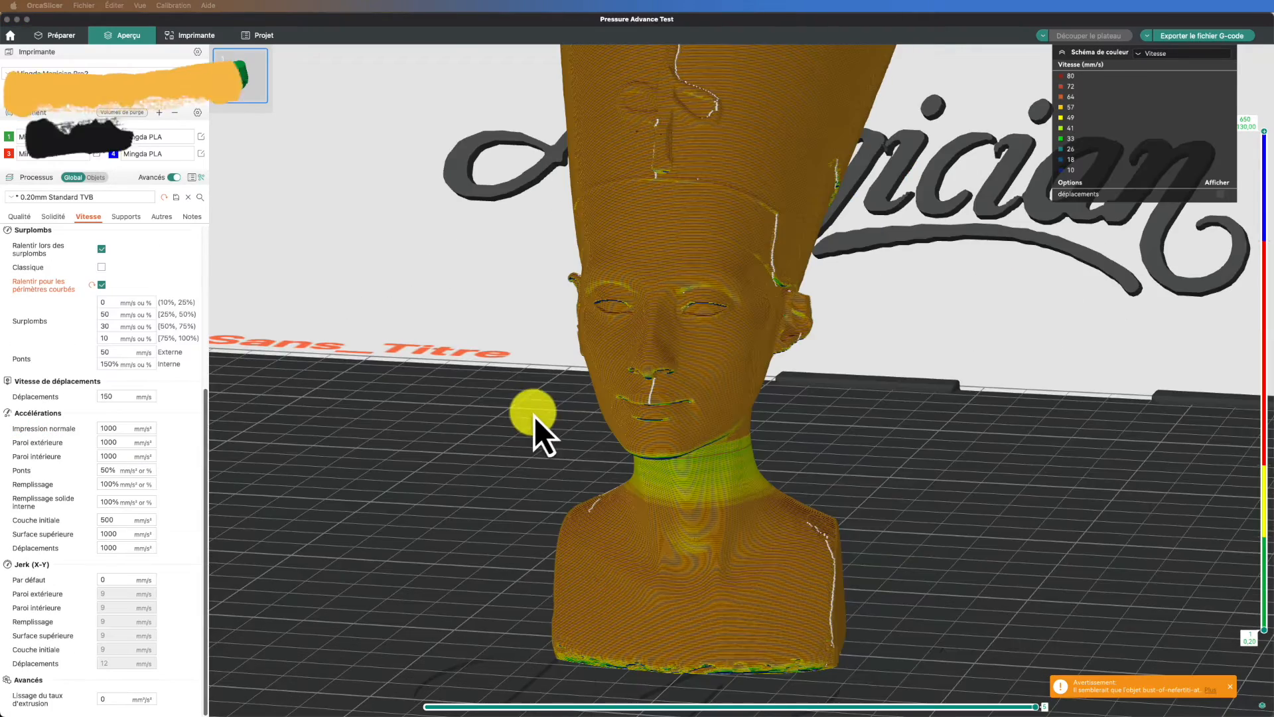
- Examine the whole bust's speed preview from the front and side, alongside the extrusion rate smoothing setting
{"action": "scroll", "coordinate": [535, 417], "scroll_direction": "up", "scroll_amount": 5}
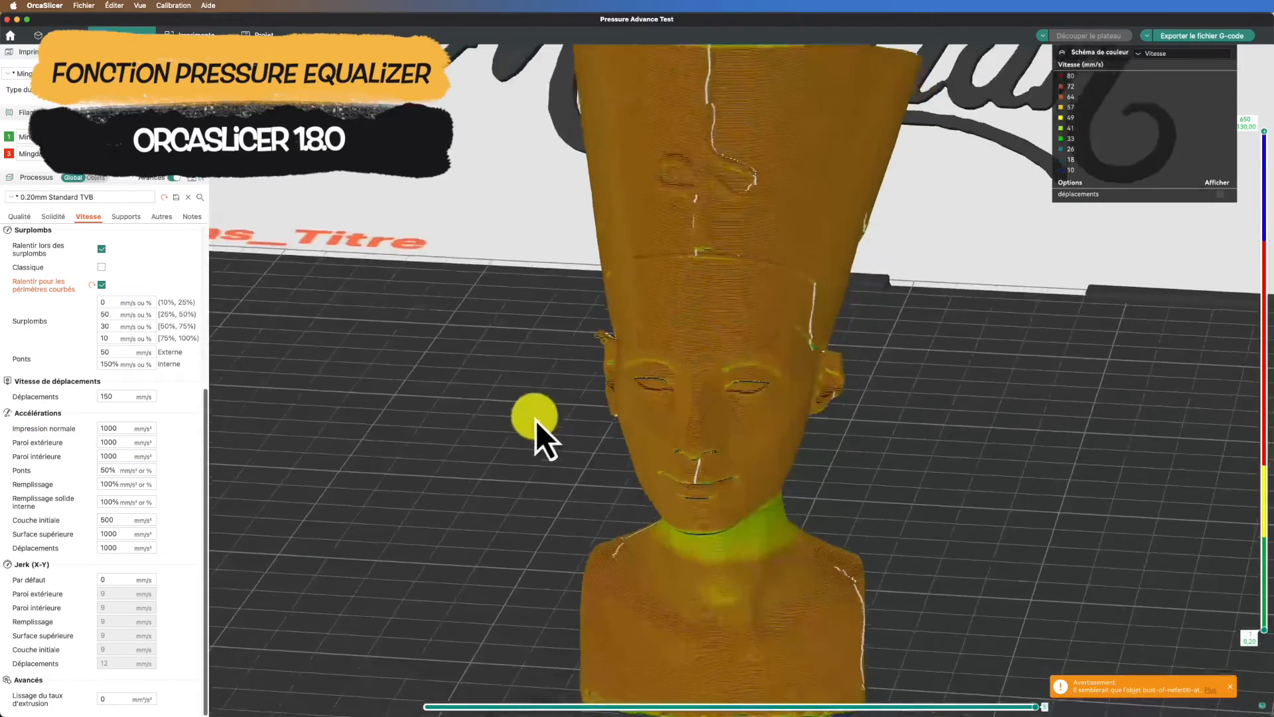
{"action": "left_click_drag", "start_coordinate": [535, 420], "coordinate": [296, 507]}
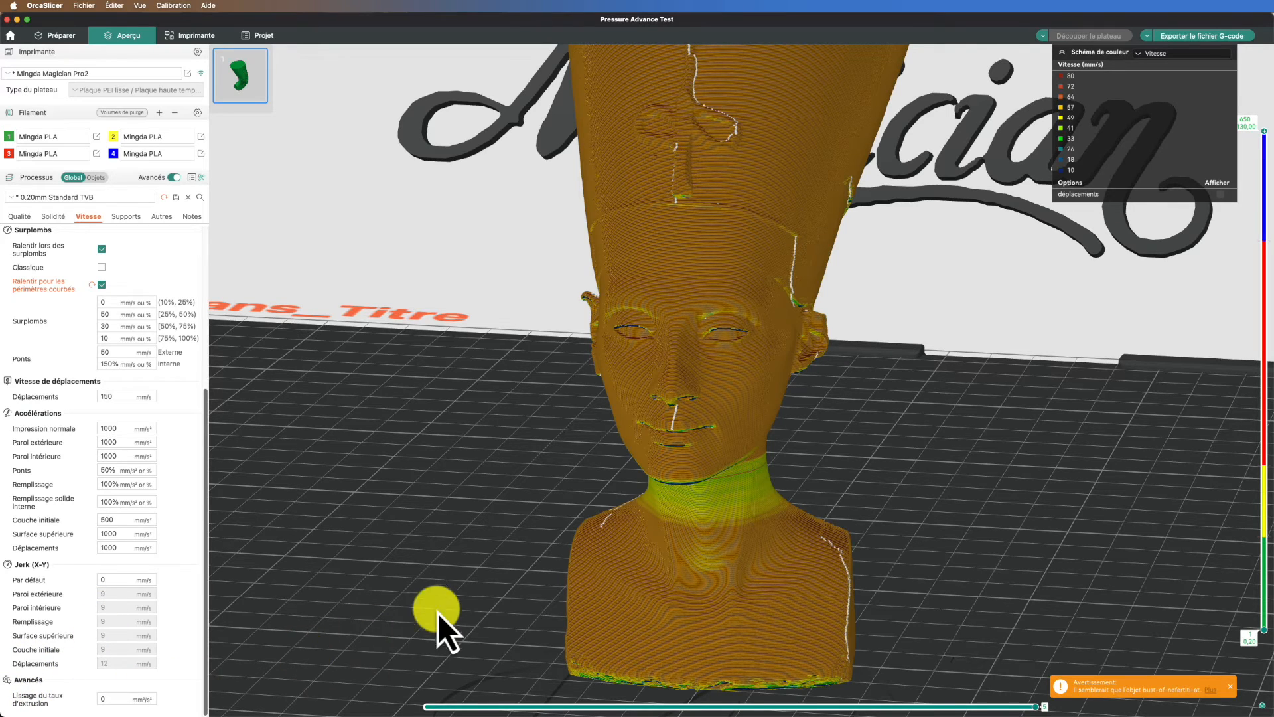
{"action": "left_click_drag", "start_coordinate": [438, 612], "coordinate": [444, 599]}
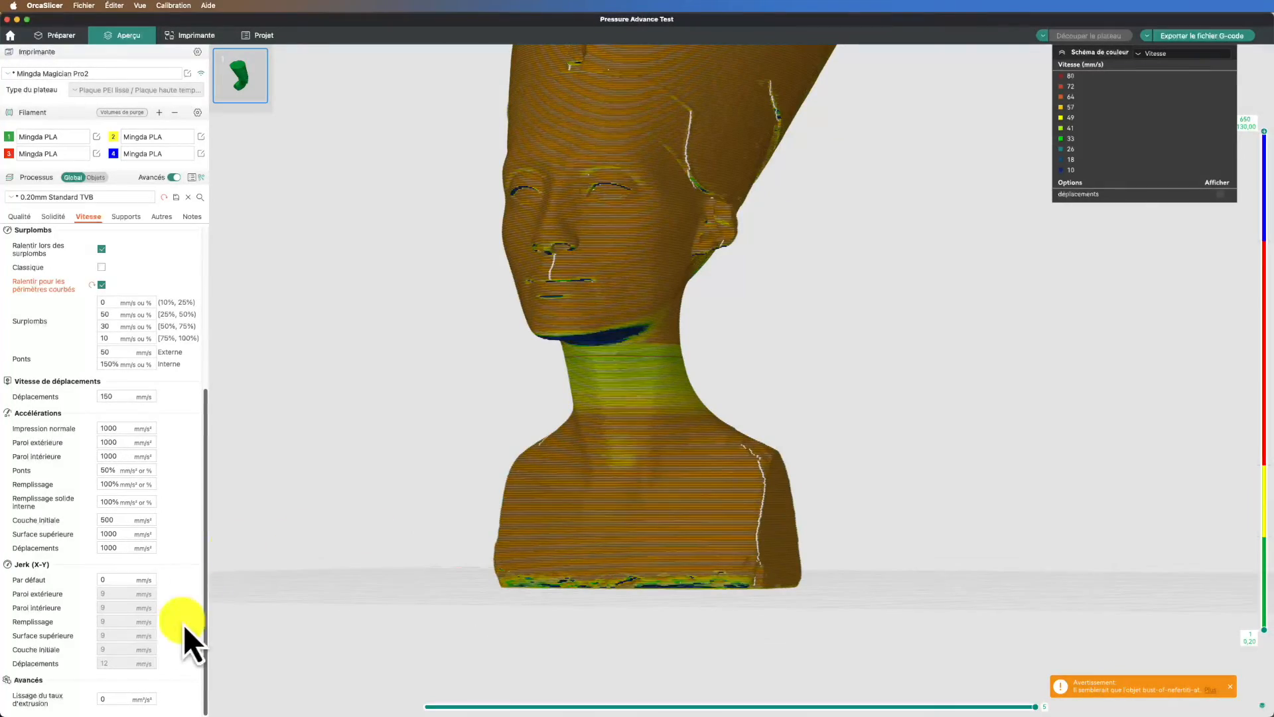
{"action": "left_click_drag", "start_coordinate": [397, 553], "coordinate": [404, 560]}
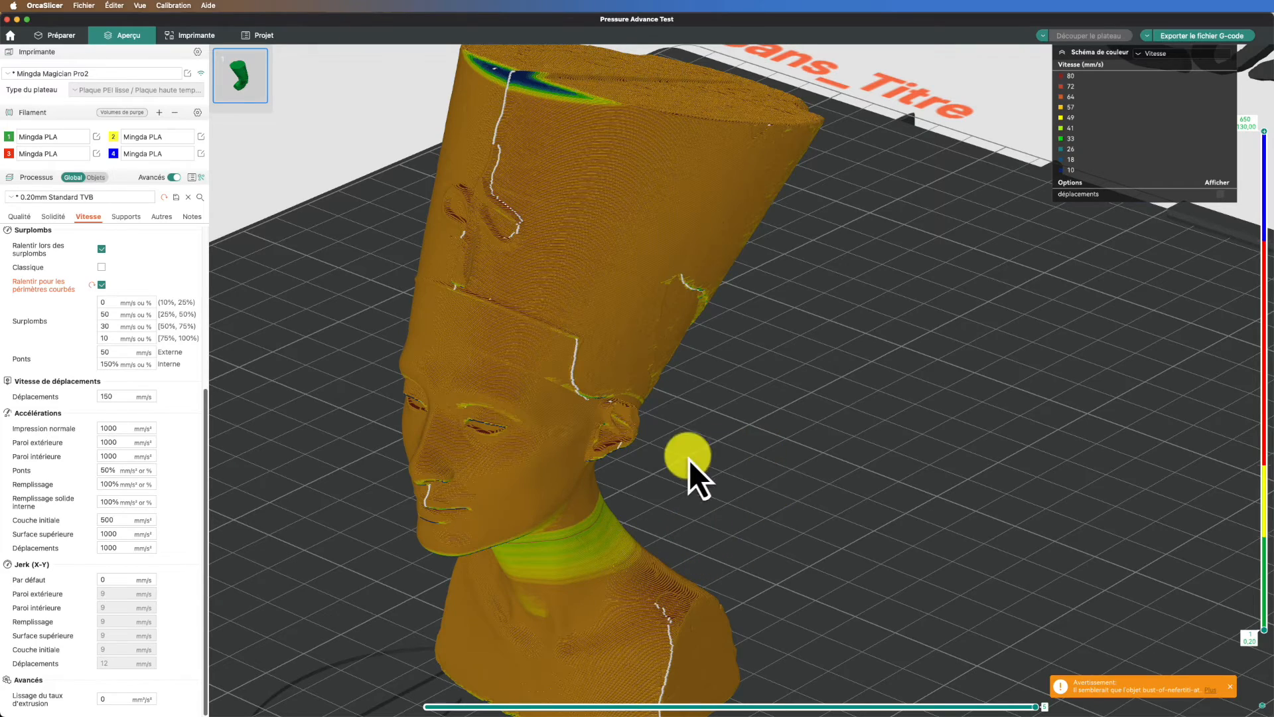
- Set extrusion rate smoothing to 15 mm³/s² with a segment length of 3, slice again and examine the speed bands
{"action": "scroll", "coordinate": [513, 514], "scroll_direction": "down", "scroll_amount": 2}
{"action": "scroll", "coordinate": [515, 519], "scroll_direction": "up", "scroll_amount": 8}
{"action": "scroll", "coordinate": [515, 519], "scroll_direction": "down", "scroll_amount": 7}
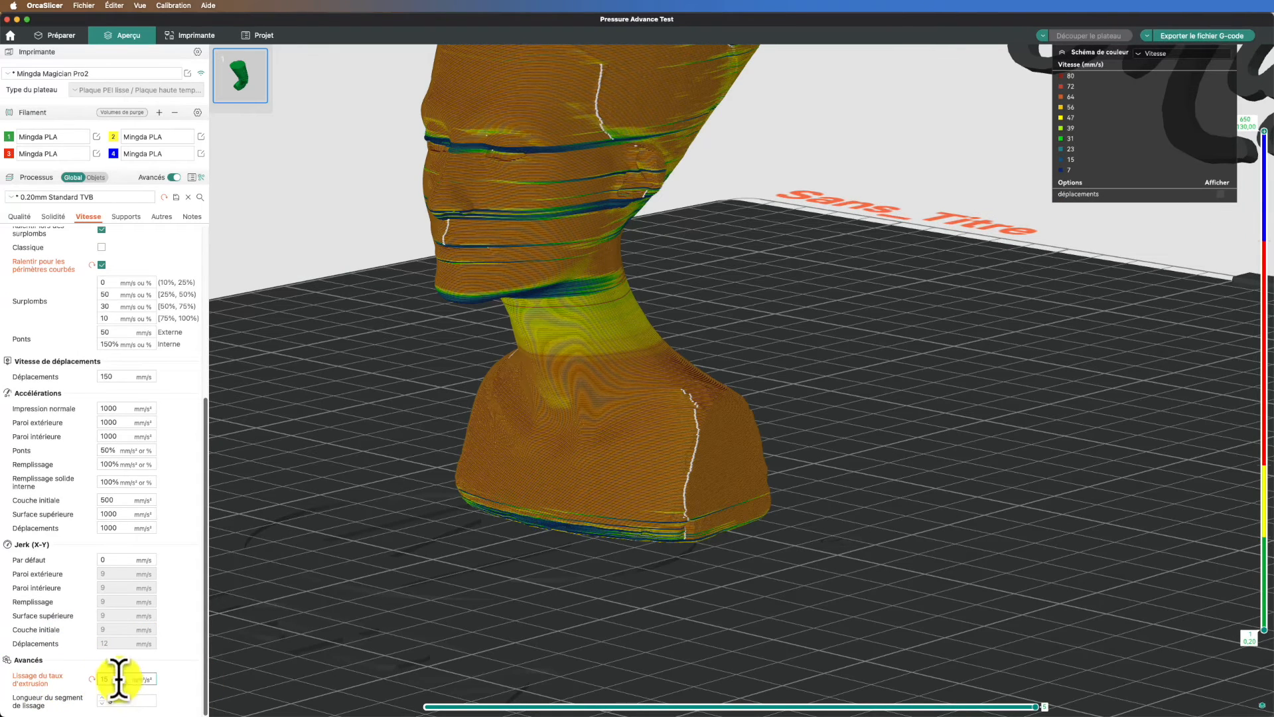
{"action": "mouse_move", "coordinate": [118, 678]}
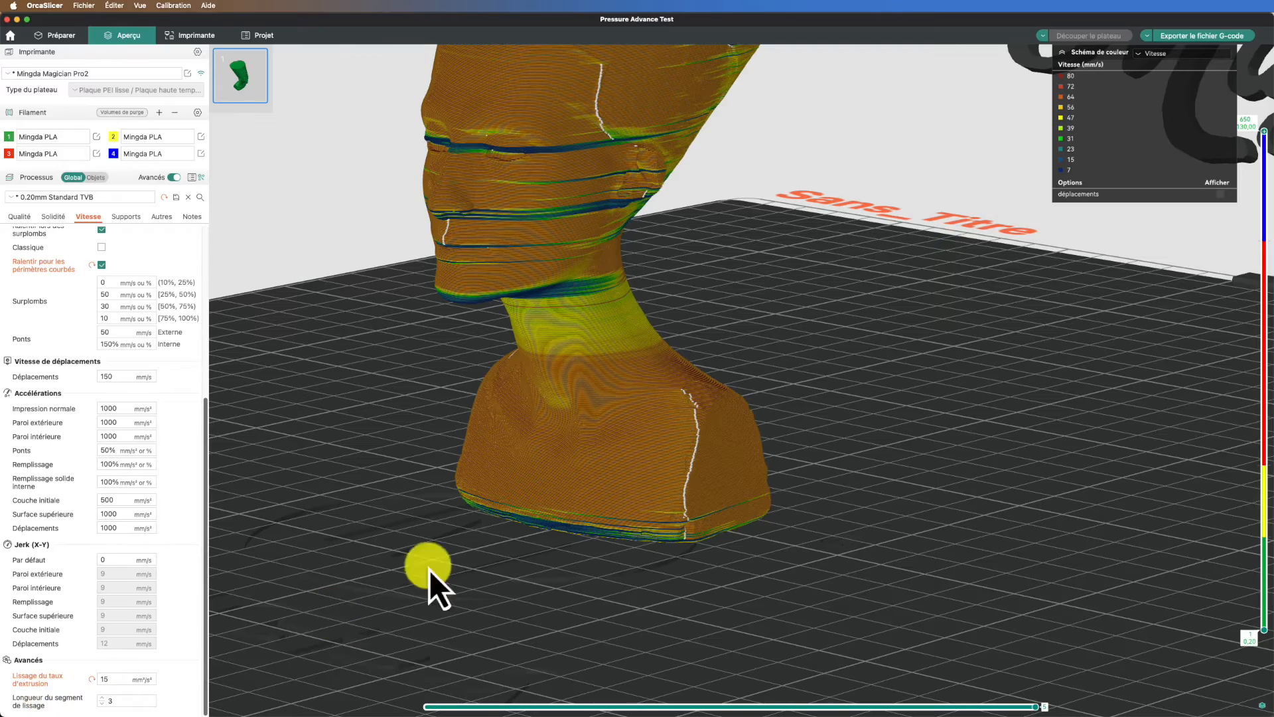
{"action": "left_click_drag", "start_coordinate": [522, 476], "coordinate": [532, 539]}
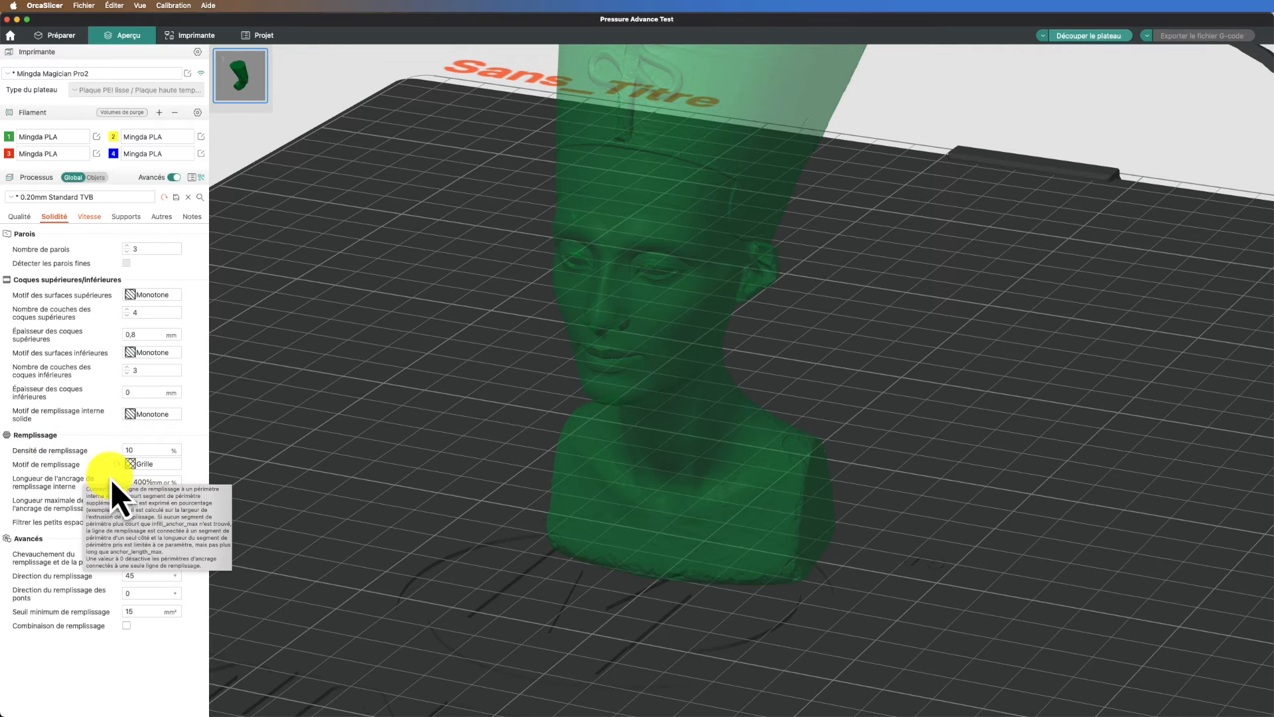
- Open the infill density value for editing
{"action": "left_click", "coordinate": [145, 451]}
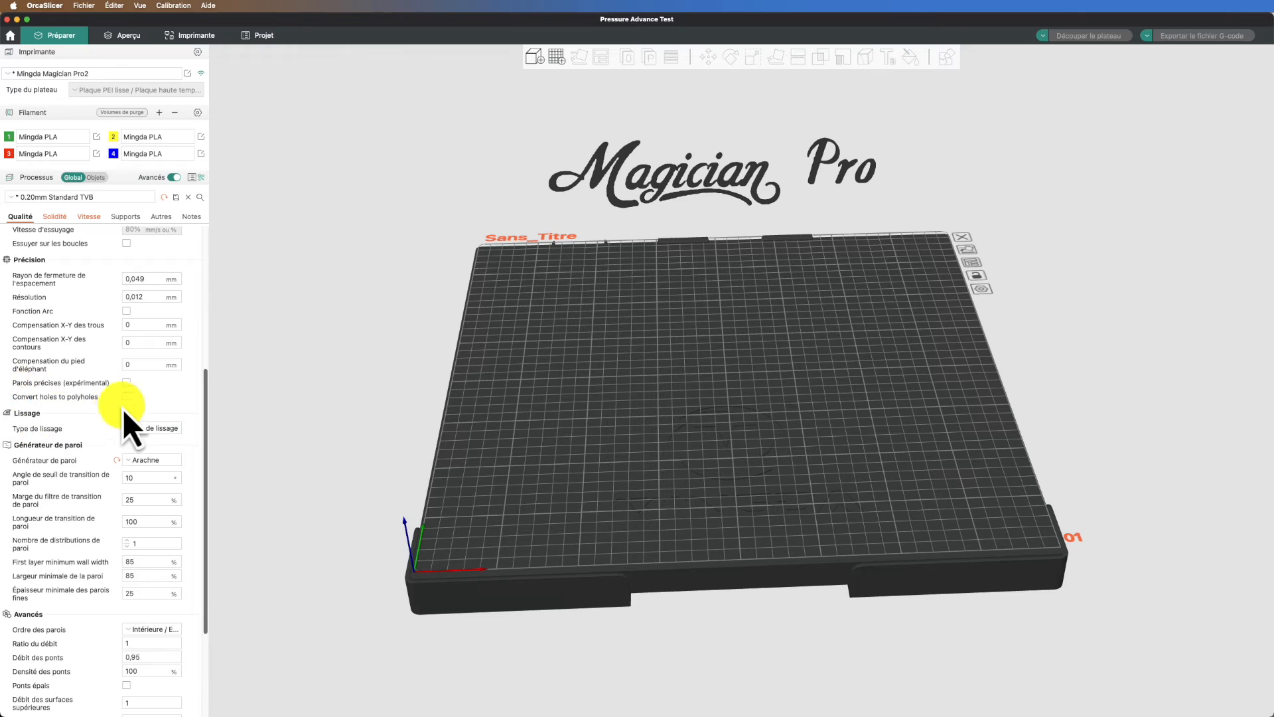
- Examine the round centre hole of the 40 mm test cube from above
{"action": "mouse_move", "coordinate": [47, 404]}
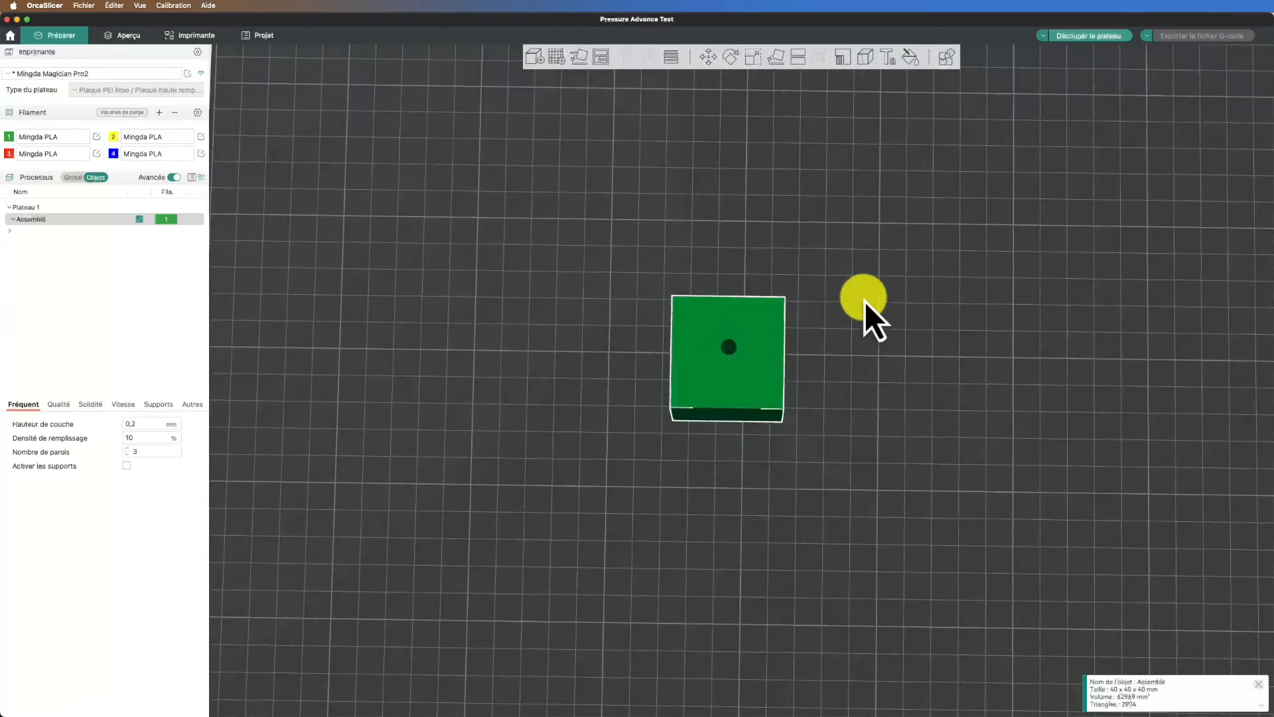
{"action": "left_click_drag", "start_coordinate": [865, 301], "coordinate": [874, 232]}
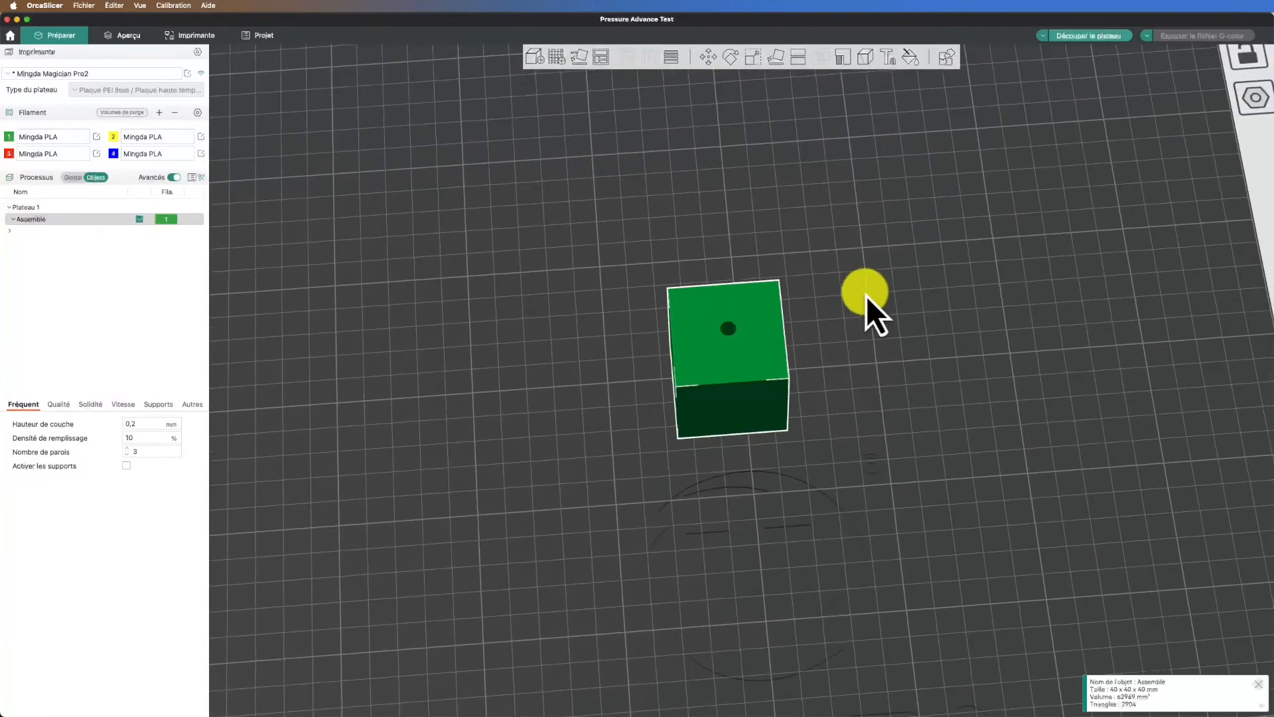
{"action": "scroll", "coordinate": [763, 320], "scroll_direction": "up", "scroll_amount": 10}
{"action": "scroll", "coordinate": [949, 245], "scroll_direction": "down", "scroll_amount": 3}
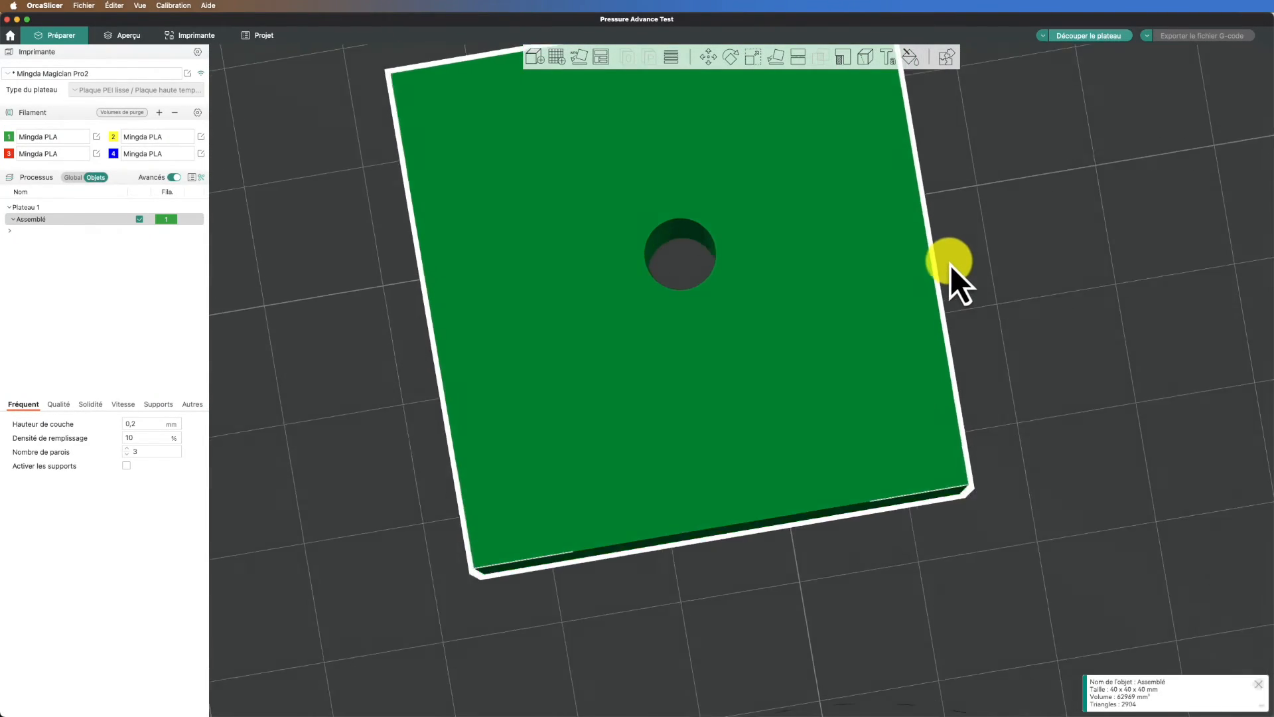
{"action": "scroll", "coordinate": [950, 265], "scroll_direction": "up", "scroll_amount": 2}
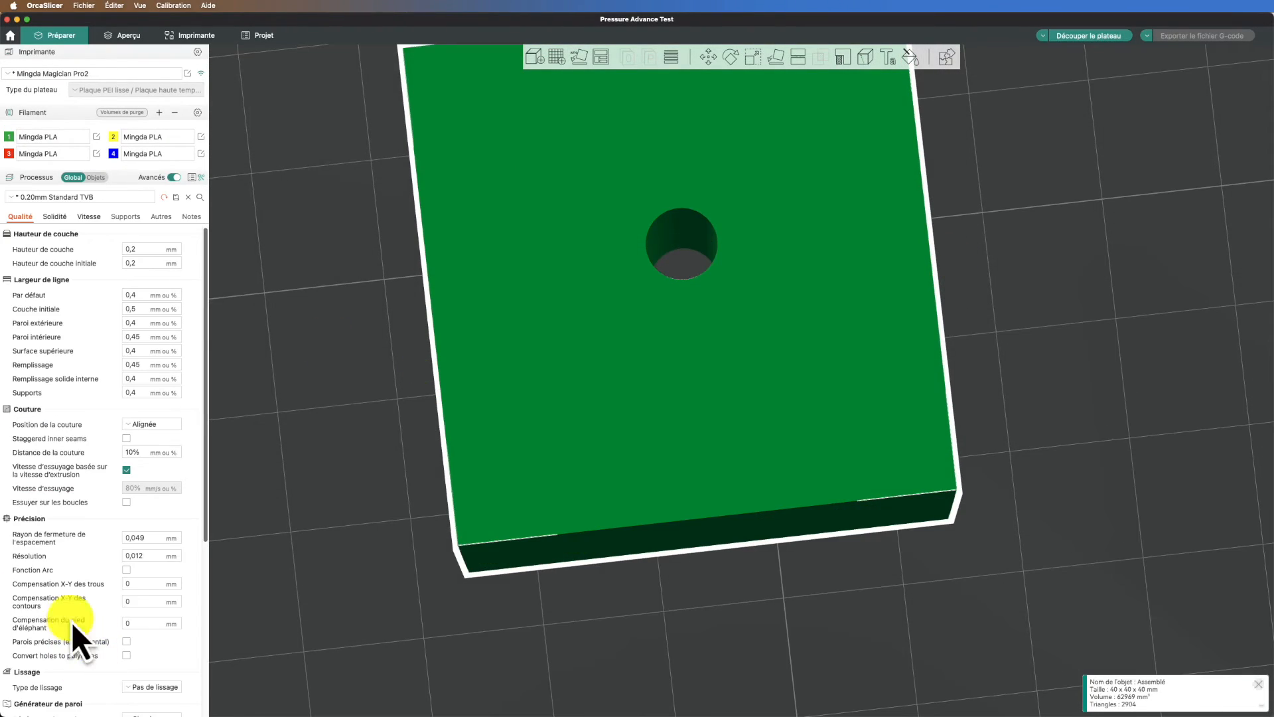
- Slice the cube without polyholes and inspect the toolpaths around its round hole
{"action": "left_click", "coordinate": [1101, 39]}
{"action": "scroll", "coordinate": [958, 193], "scroll_direction": "up", "scroll_amount": 8}
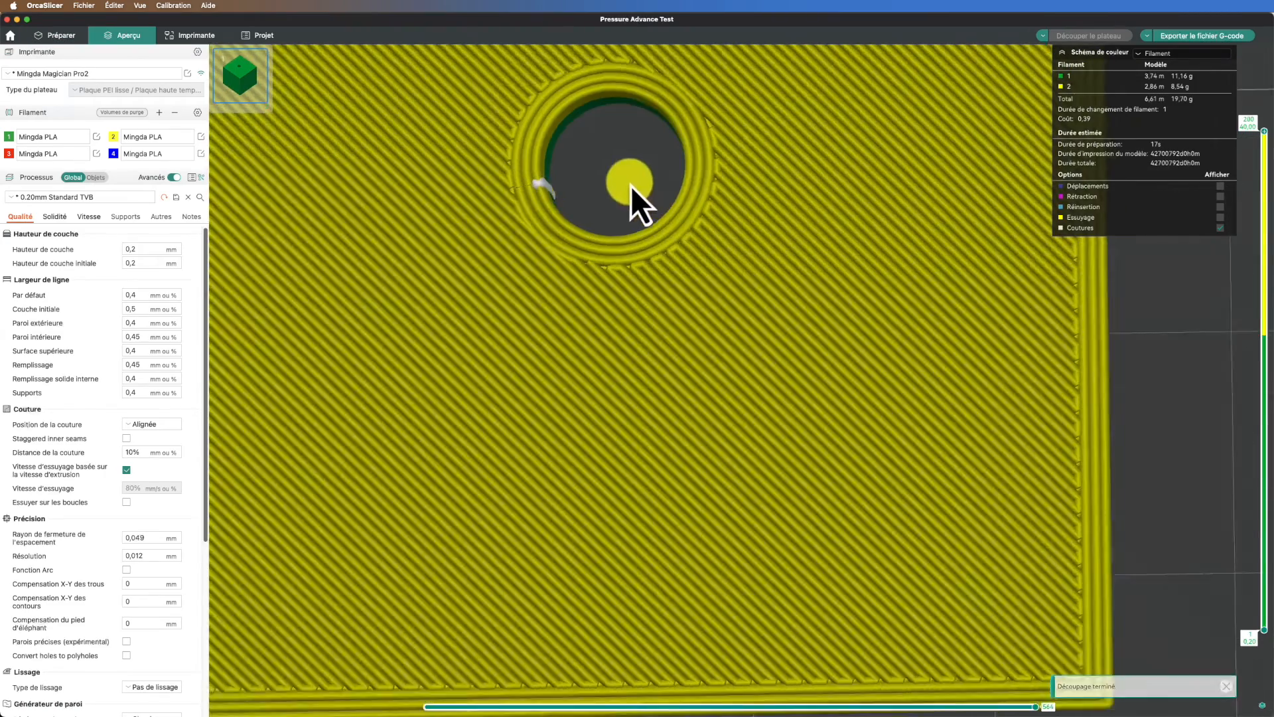
{"action": "left_click_drag", "start_coordinate": [632, 186], "coordinate": [660, 268]}
{"action": "scroll", "coordinate": [818, 301], "scroll_direction": "down", "scroll_amount": 4}
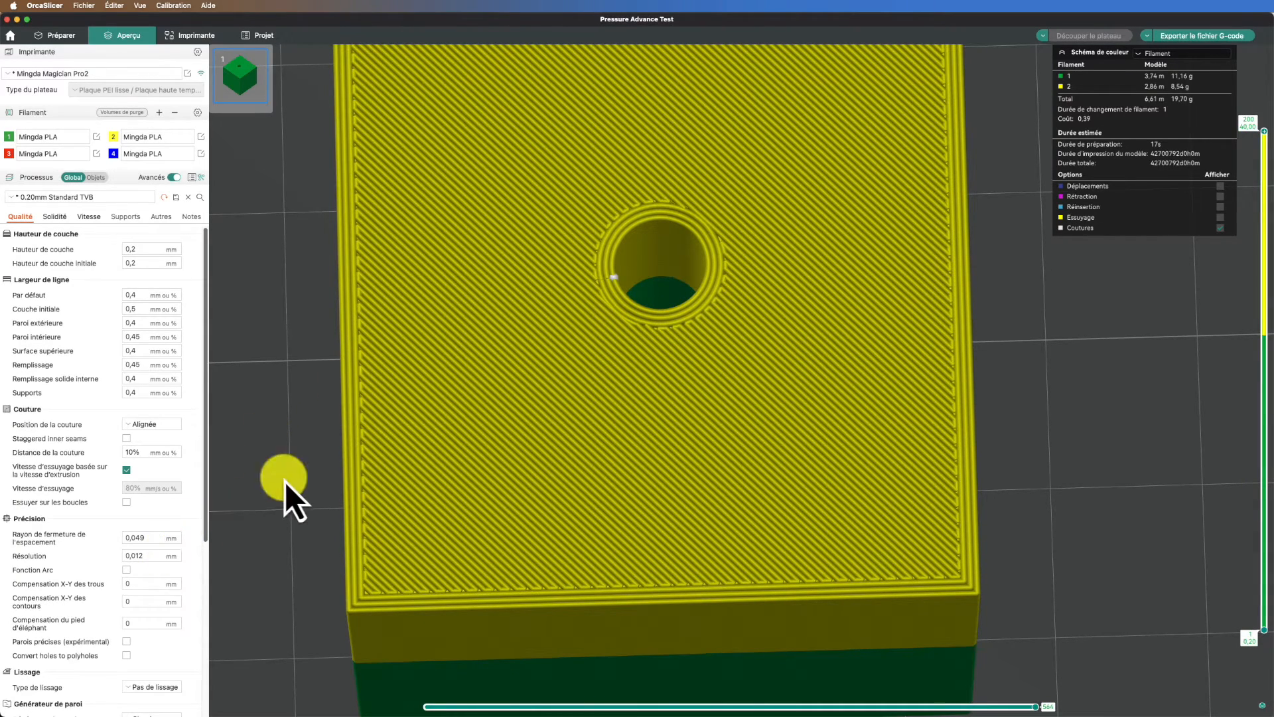
- Enable Convert holes to polyholes with a detection margin of 1 and polyhole twist, and slice the cube again
{"action": "left_click", "coordinate": [127, 657]}
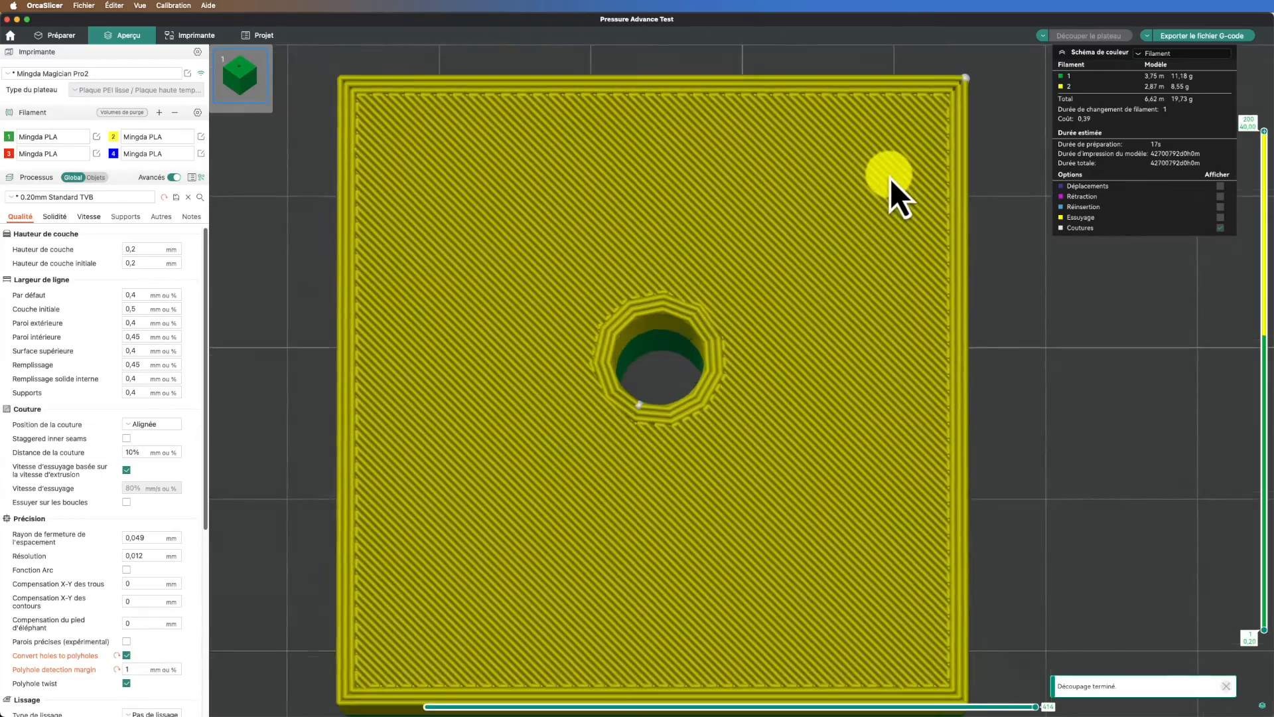
{"action": "left_click_drag", "start_coordinate": [890, 178], "coordinate": [883, 179]}
{"action": "scroll", "coordinate": [611, 241], "scroll_direction": "up", "scroll_amount": 8}
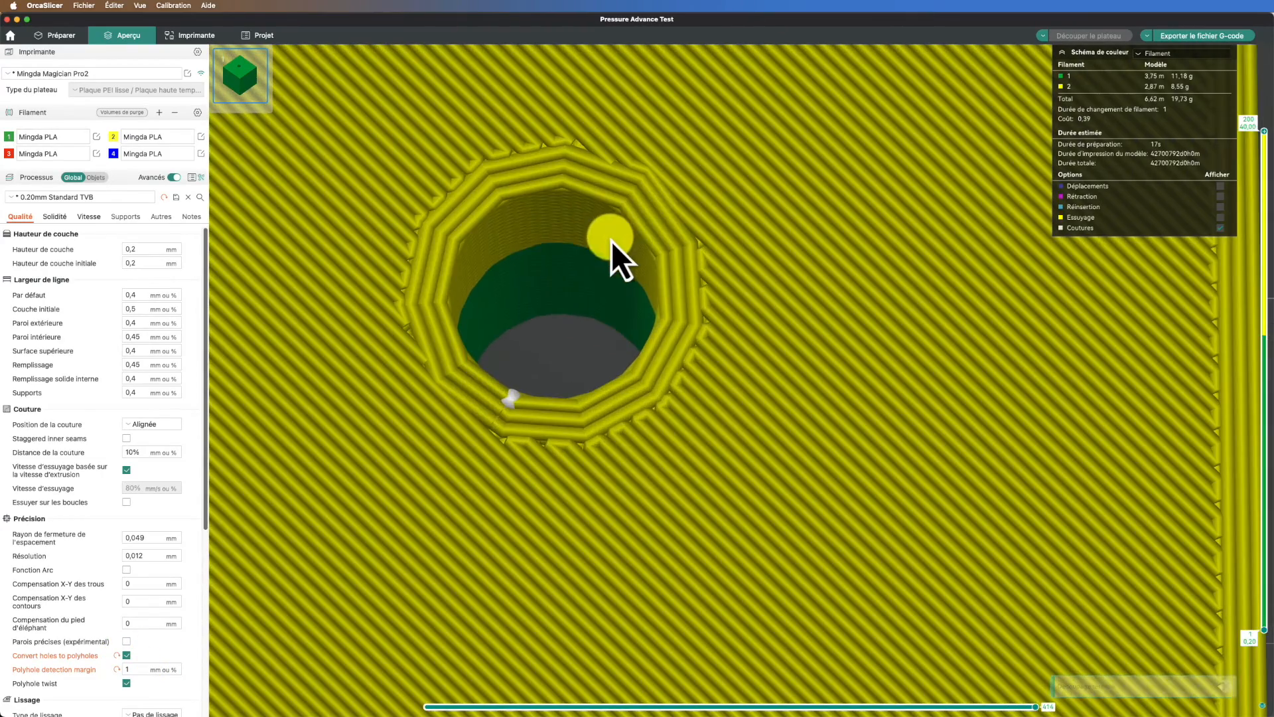
- Examine the converted hole's walls in the cube preview, up close and from several angles
{"action": "left_click_drag", "start_coordinate": [611, 241], "coordinate": [544, 245]}
{"action": "scroll", "coordinate": [544, 246], "scroll_direction": "down", "scroll_amount": 2}
{"action": "left_click_drag", "start_coordinate": [587, 321], "coordinate": [551, 284]}
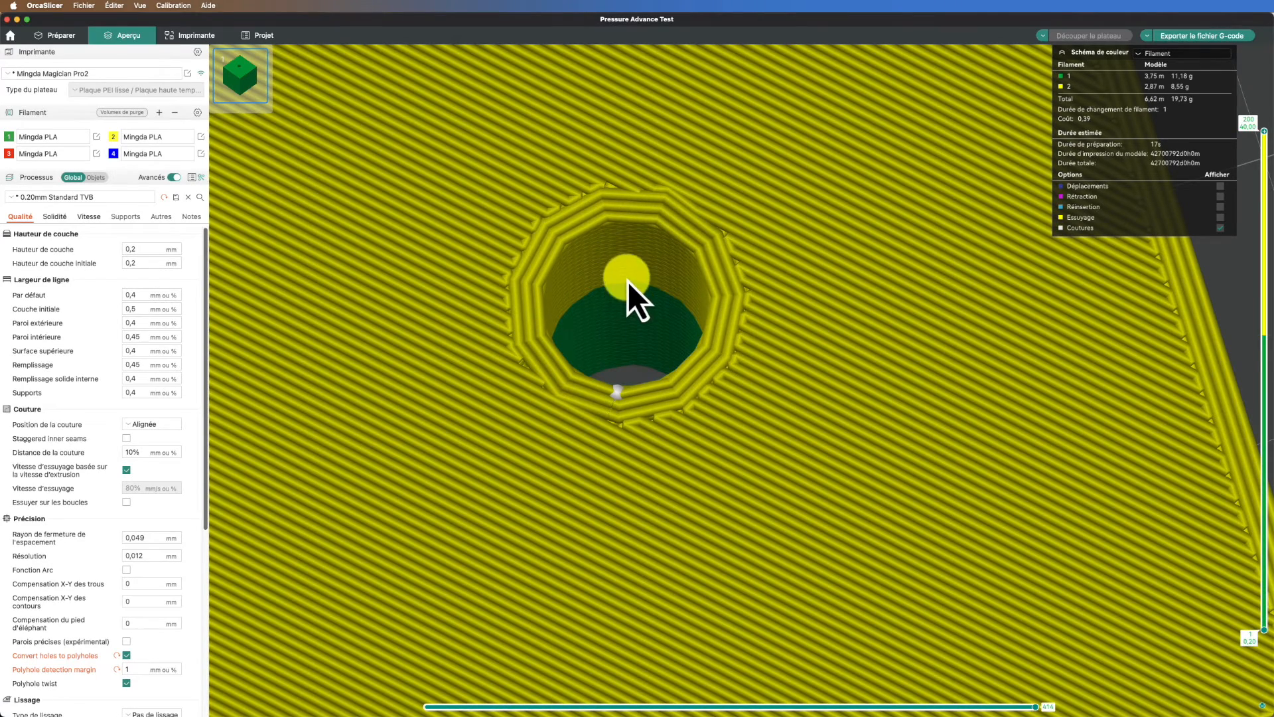
{"action": "scroll", "coordinate": [628, 282], "scroll_direction": "down", "scroll_amount": 15}
{"action": "left_click_drag", "start_coordinate": [830, 296], "coordinate": [716, 340]}
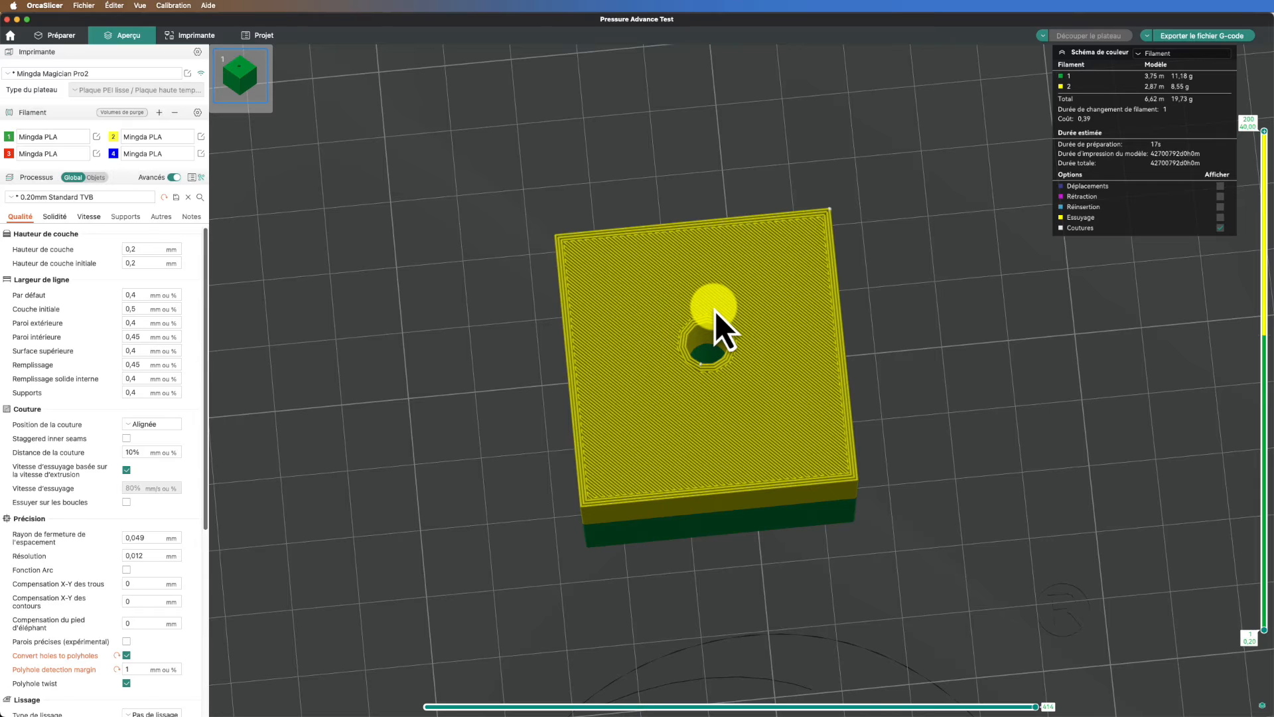
{"action": "left_click_drag", "start_coordinate": [715, 311], "coordinate": [492, 428]}
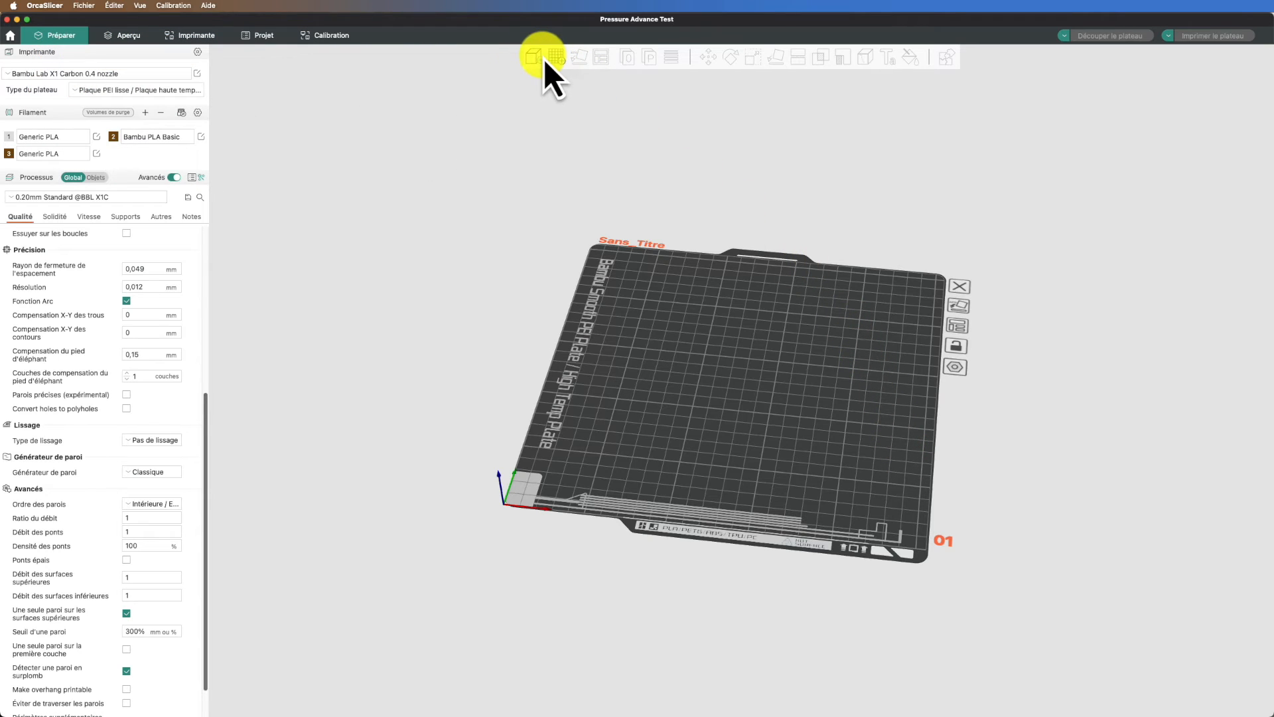
- Add a 3DBenchy primitive to the empty Bambu Lab X1 Carbon plate and slice it
{"action": "right_click", "coordinate": [743, 345]}
{"action": "mouse_move", "coordinate": [798, 417]}
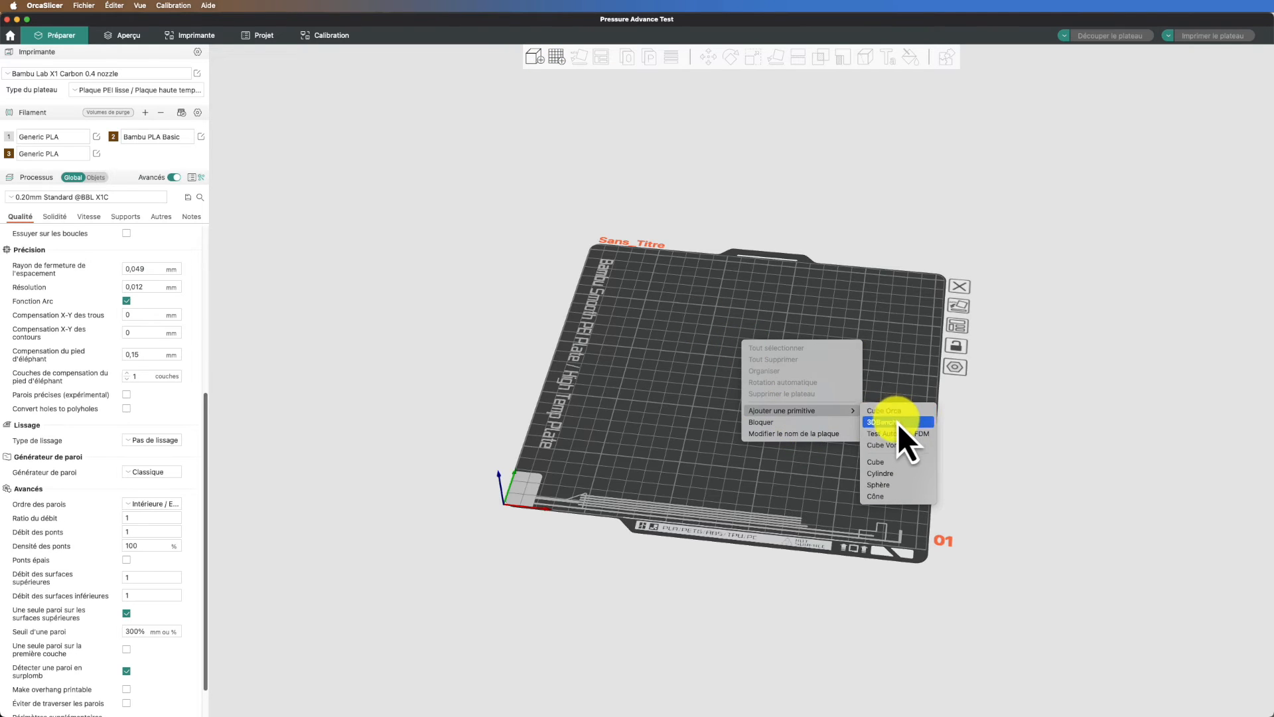
{"action": "left_click", "coordinate": [896, 423]}
{"action": "left_click", "coordinate": [1090, 40]}
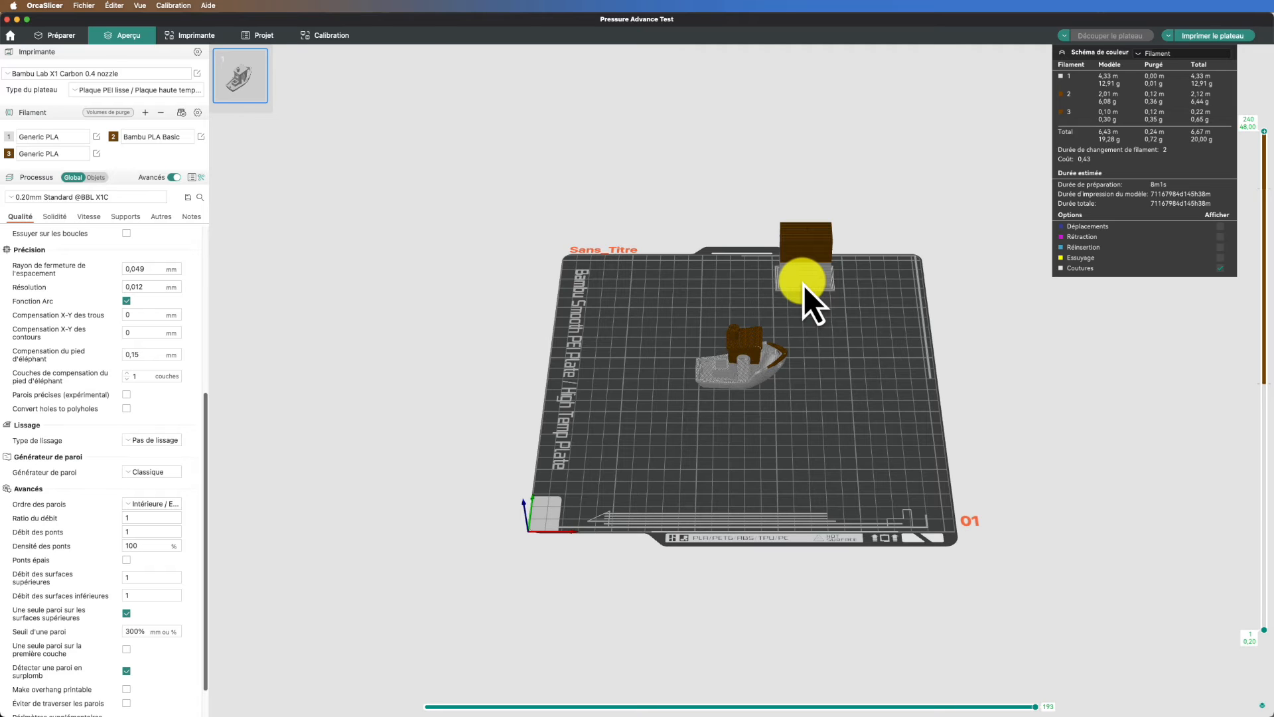
{"action": "left_click_drag", "start_coordinate": [842, 365], "coordinate": [717, 369]}
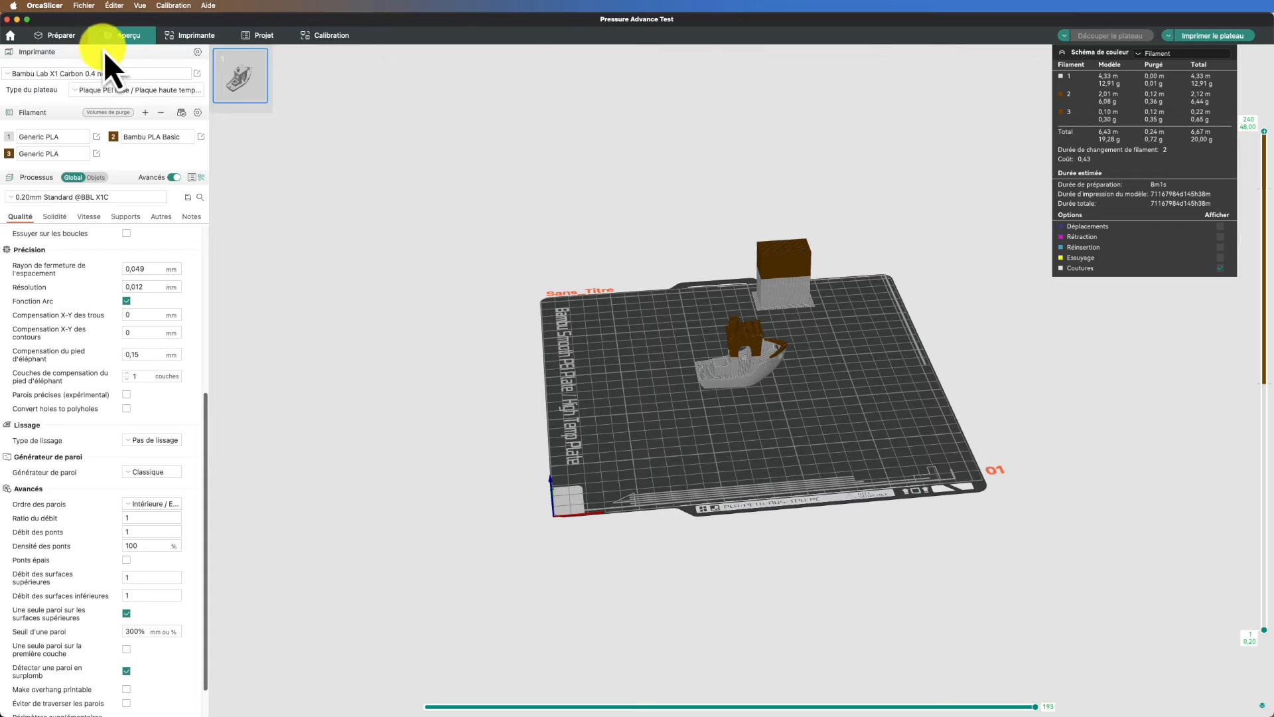
- Add two more plates to the project, each with a 3DBenchy on it
{"action": "left_click", "coordinate": [66, 35]}
{"action": "left_click", "coordinate": [558, 58]}
{"action": "left_click", "coordinate": [558, 58]}
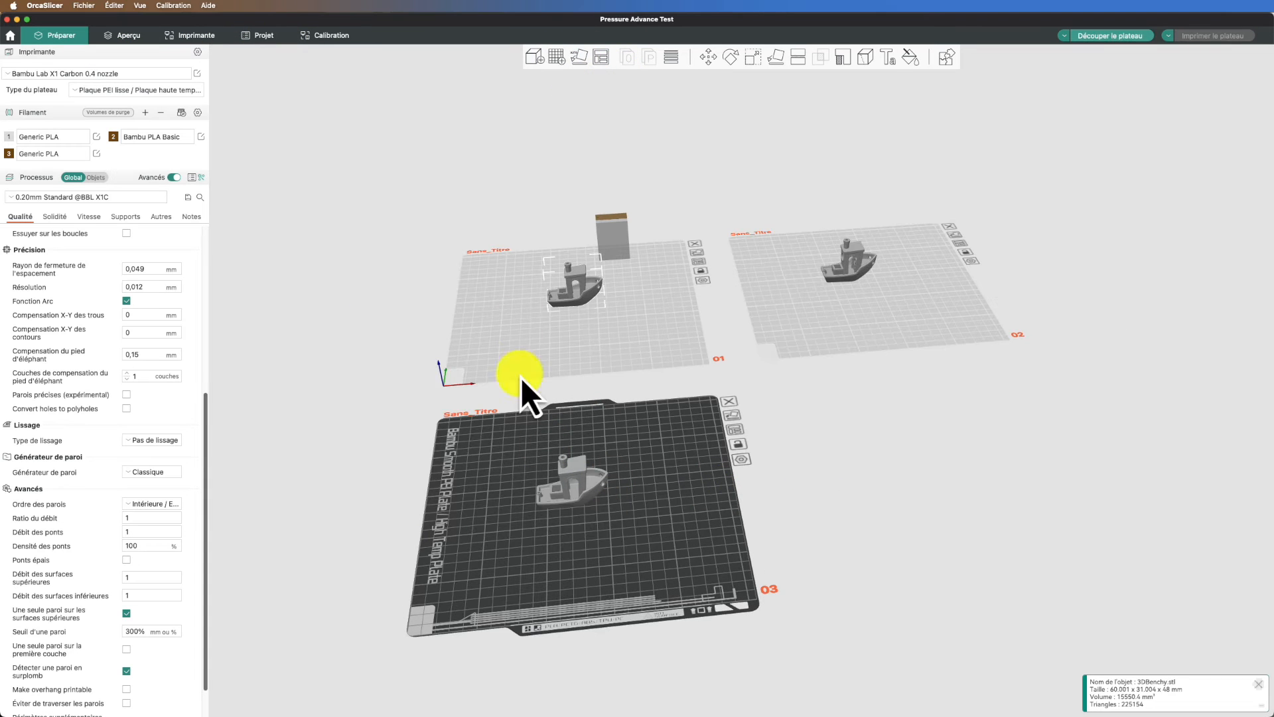
- Slice plates 3 and 2, and open the statistics for all plates
{"action": "left_click", "coordinate": [1101, 44]}
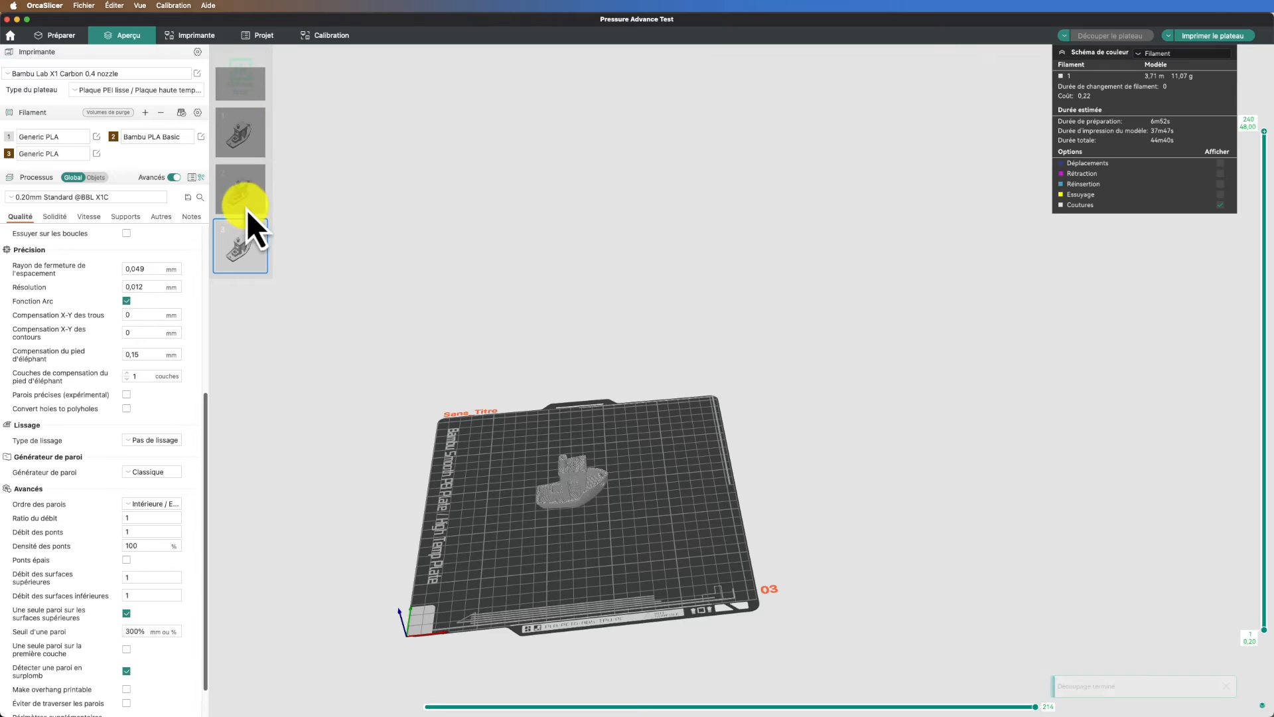
{"action": "left_click", "coordinate": [248, 192]}
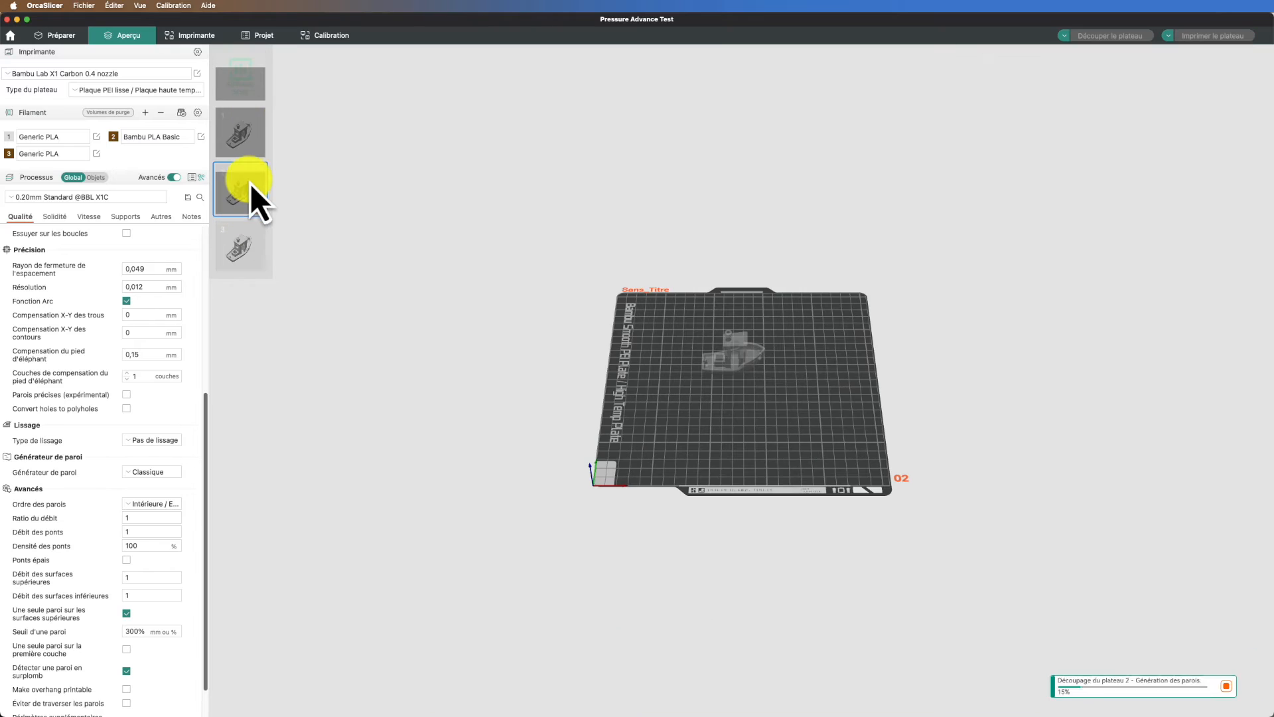
{"action": "left_click", "coordinate": [259, 75]}
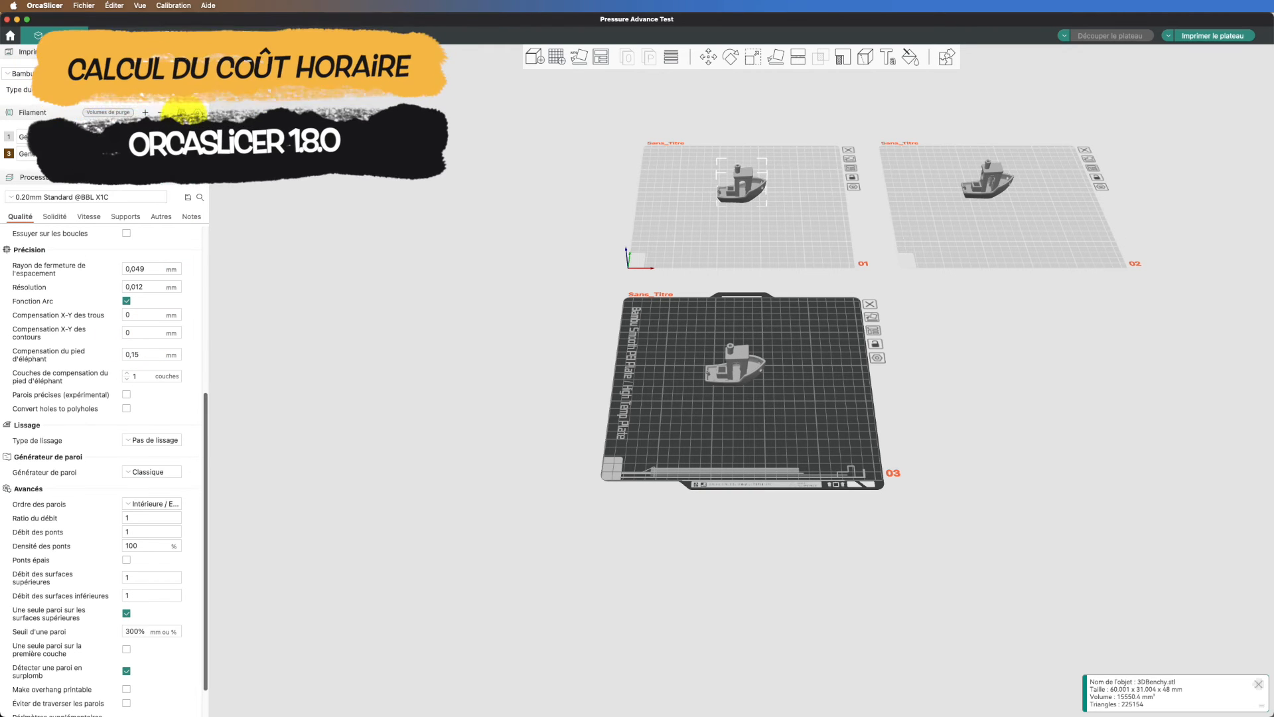
- Enter an hourly time cost in the Bambu Lab X1 Carbon printer settings and slice plate 3 again
{"action": "left_click", "coordinate": [188, 73]}
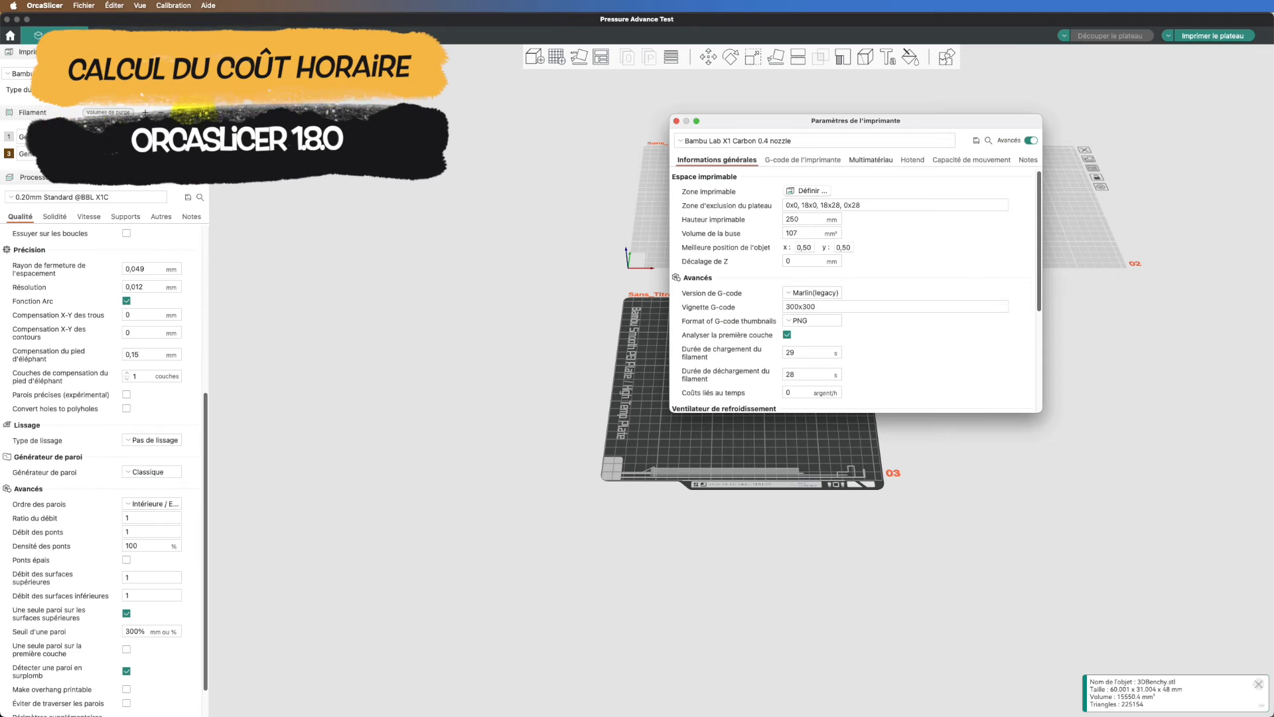
{"action": "scroll", "coordinate": [869, 334], "scroll_direction": "down", "scroll_amount": 3}
{"action": "scroll", "coordinate": [870, 334], "scroll_direction": "down", "scroll_amount": 1}
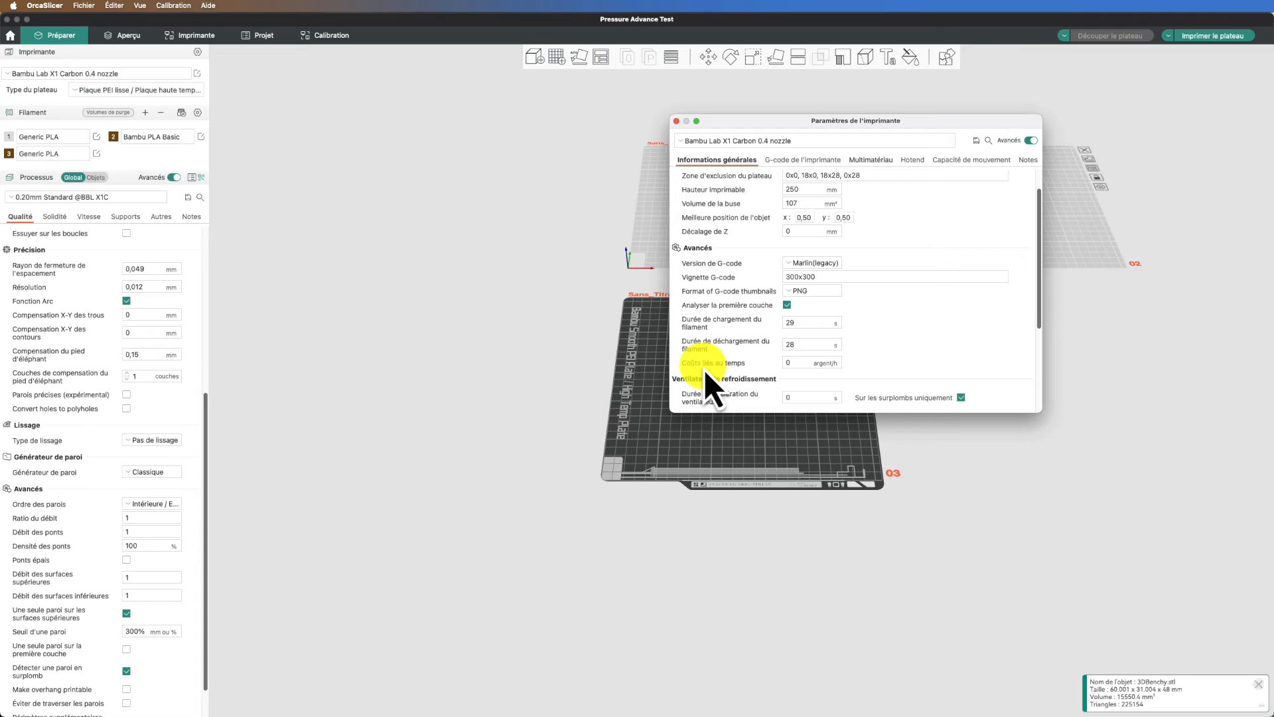
{"action": "left_click", "coordinate": [803, 362]}
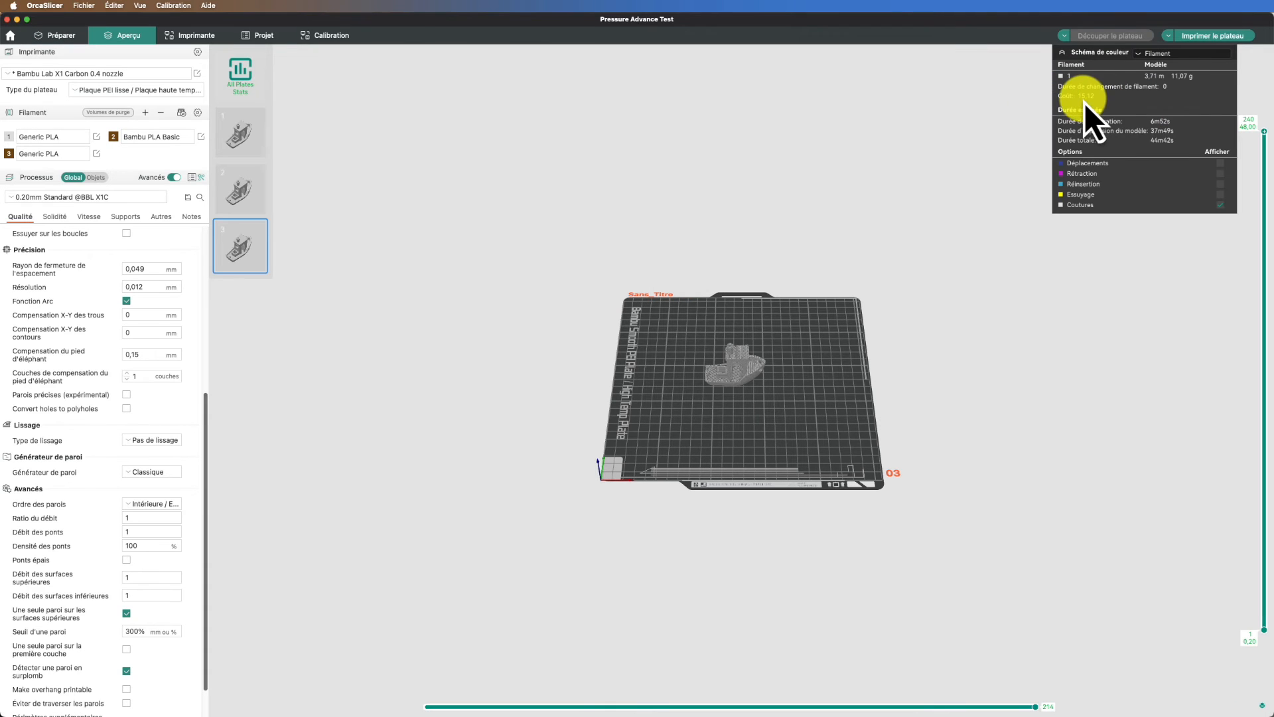
- Inspect the sliced 3DBenchy on plate 3 together with its print cost estimate
{"action": "left_click_drag", "start_coordinate": [874, 318], "coordinate": [936, 302]}
{"action": "left_click_drag", "start_coordinate": [882, 346], "coordinate": [884, 391]}
{"action": "scroll", "coordinate": [763, 364], "scroll_direction": "up", "scroll_amount": 10}
{"action": "scroll", "coordinate": [763, 365], "scroll_direction": "down", "scroll_amount": 5}
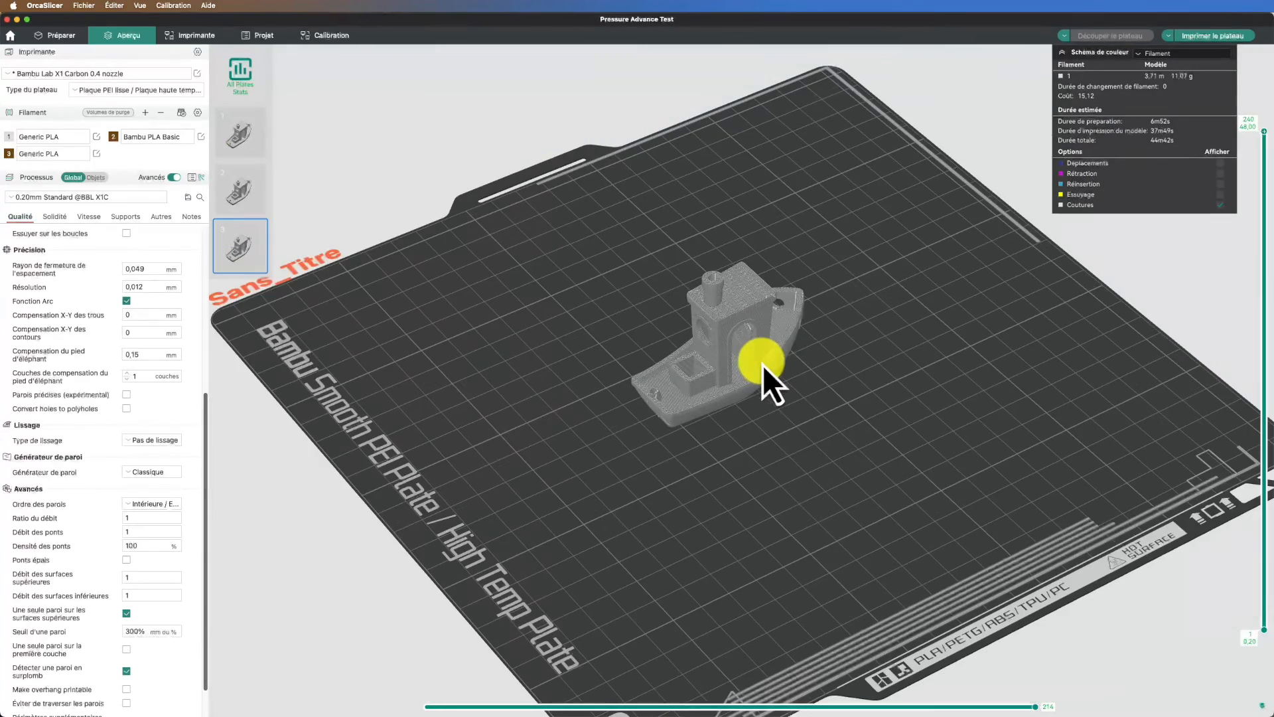
- Check the time shown on the layer slider for the sliced 3DBenchy on plate 3
{"action": "scroll", "coordinate": [856, 375], "scroll_direction": "down", "scroll_amount": 8}
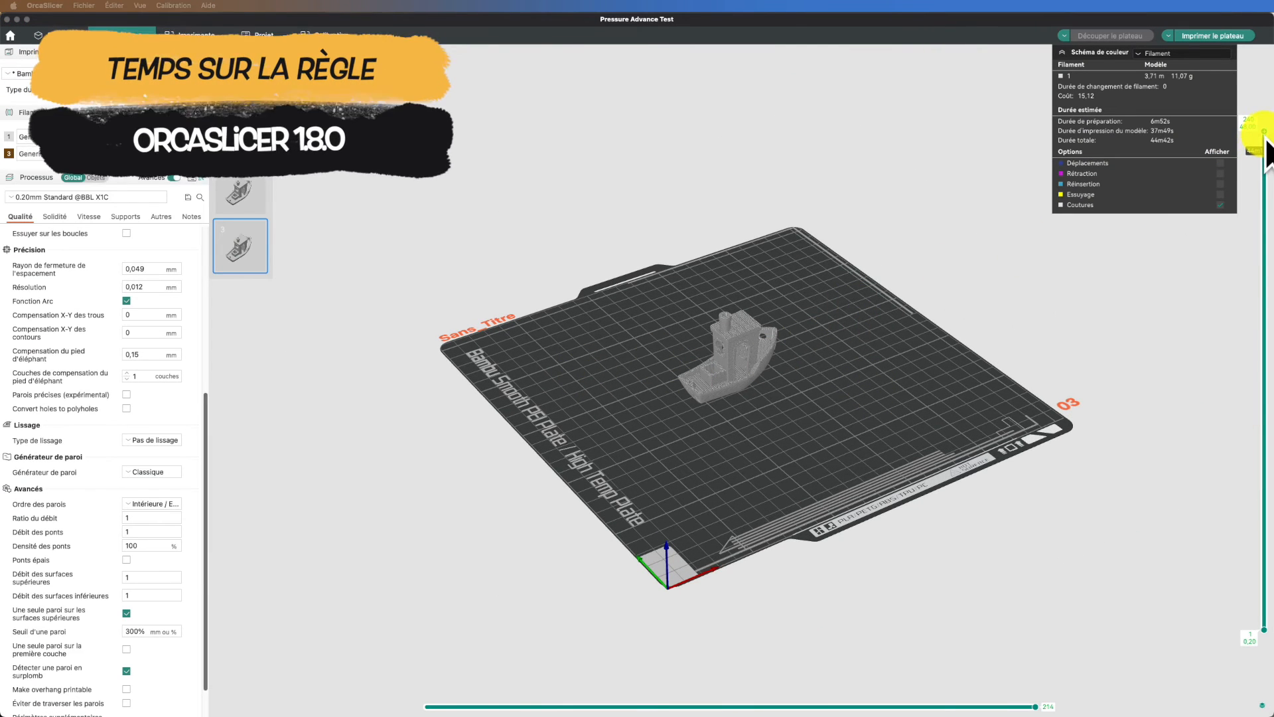
{"action": "mouse_move", "coordinate": [1265, 136]}
{"action": "left_mouse_down"}
{"action": "mouse_move", "coordinate": [1252, 695]}
{"action": "mouse_move", "coordinate": [1269, 234]}
{"action": "mouse_move", "coordinate": [1243, 624]}
{"action": "mouse_move", "coordinate": [1270, 632]}
{"action": "mouse_move", "coordinate": [1264, 131]}
{"action": "left_mouse_up"}
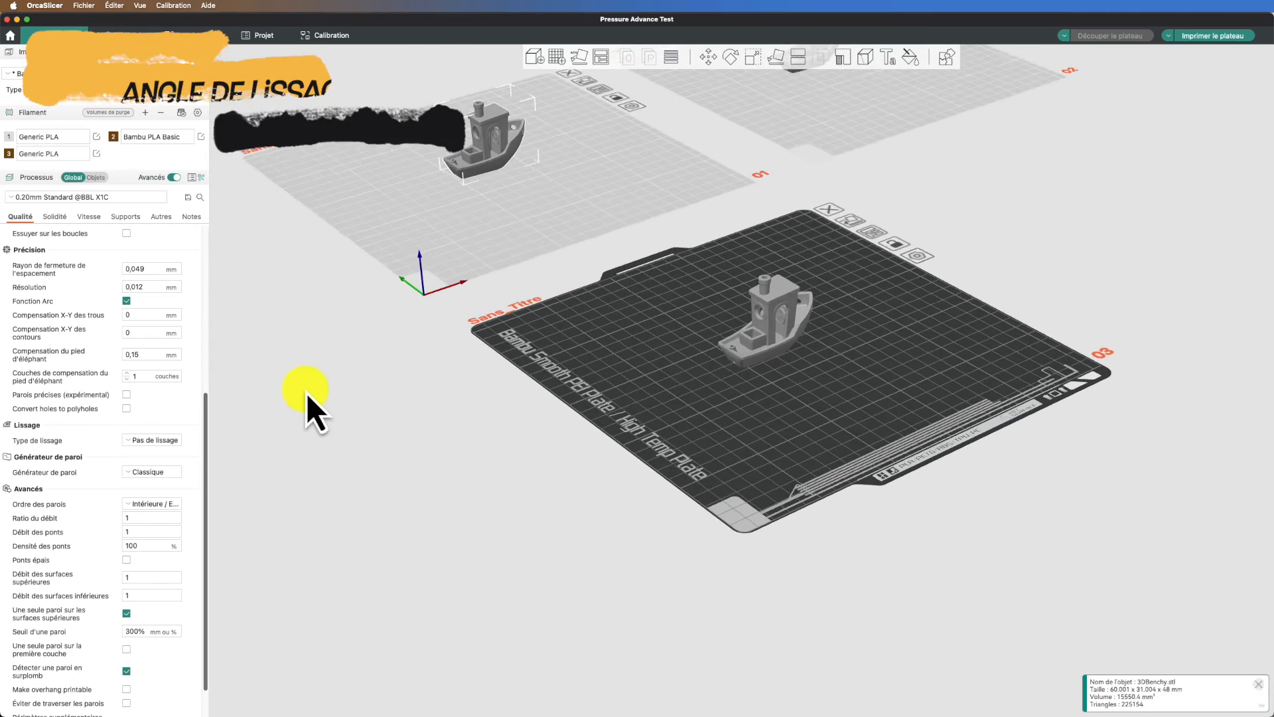
- Set the ironing type to top surfaces (Surfaces supérieures) and open the ironing angle for editing
{"action": "left_click", "coordinate": [144, 445]}
{"action": "left_click", "coordinate": [165, 476]}
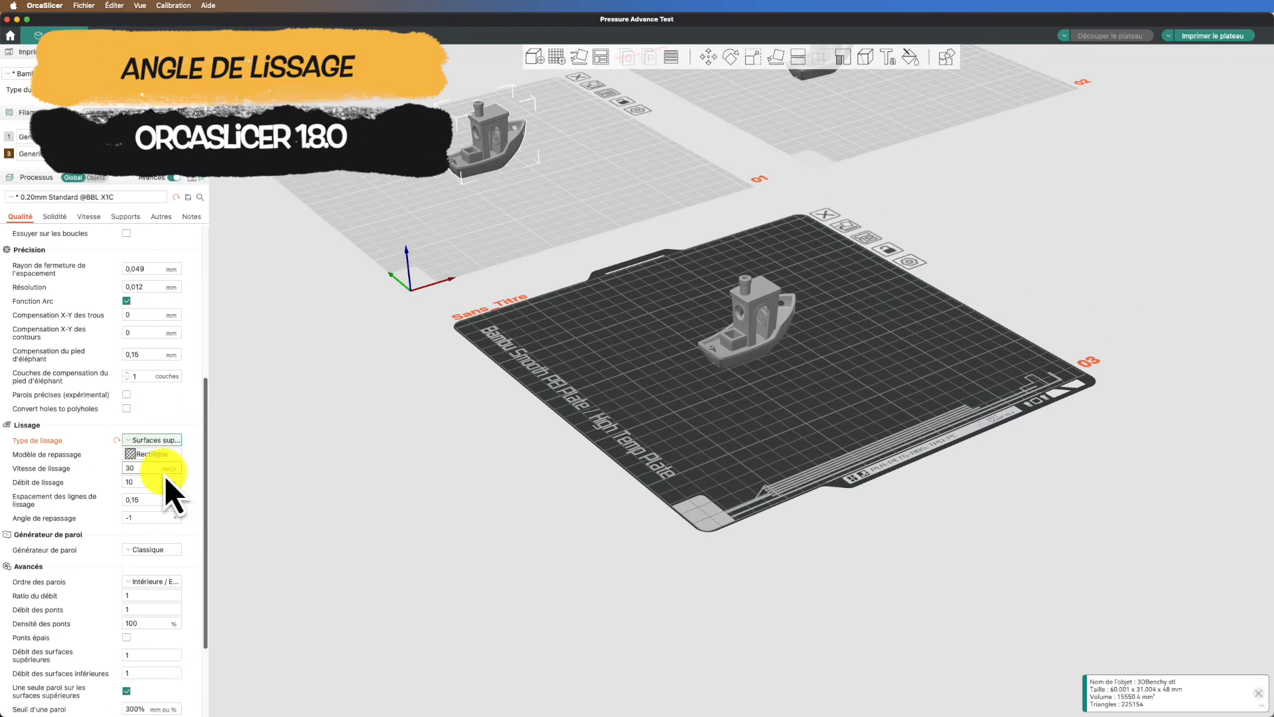
{"action": "left_click", "coordinate": [147, 442]}
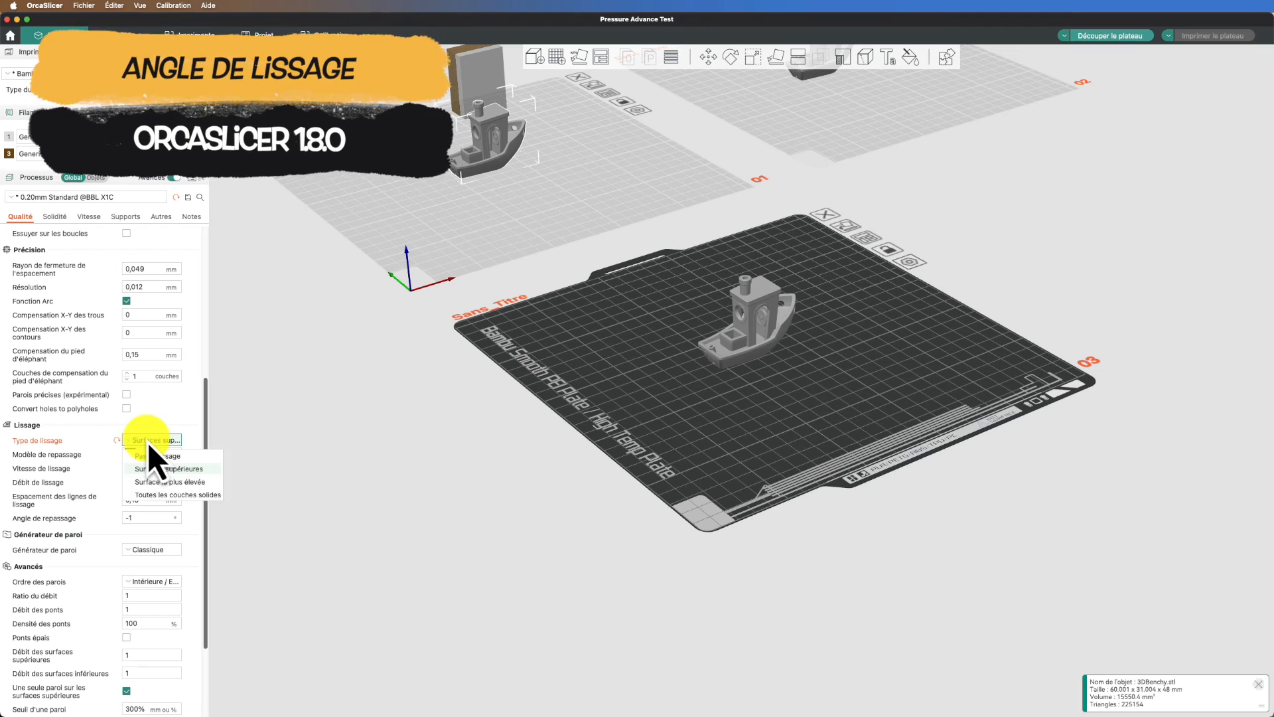
{"action": "left_click", "coordinate": [148, 442]}
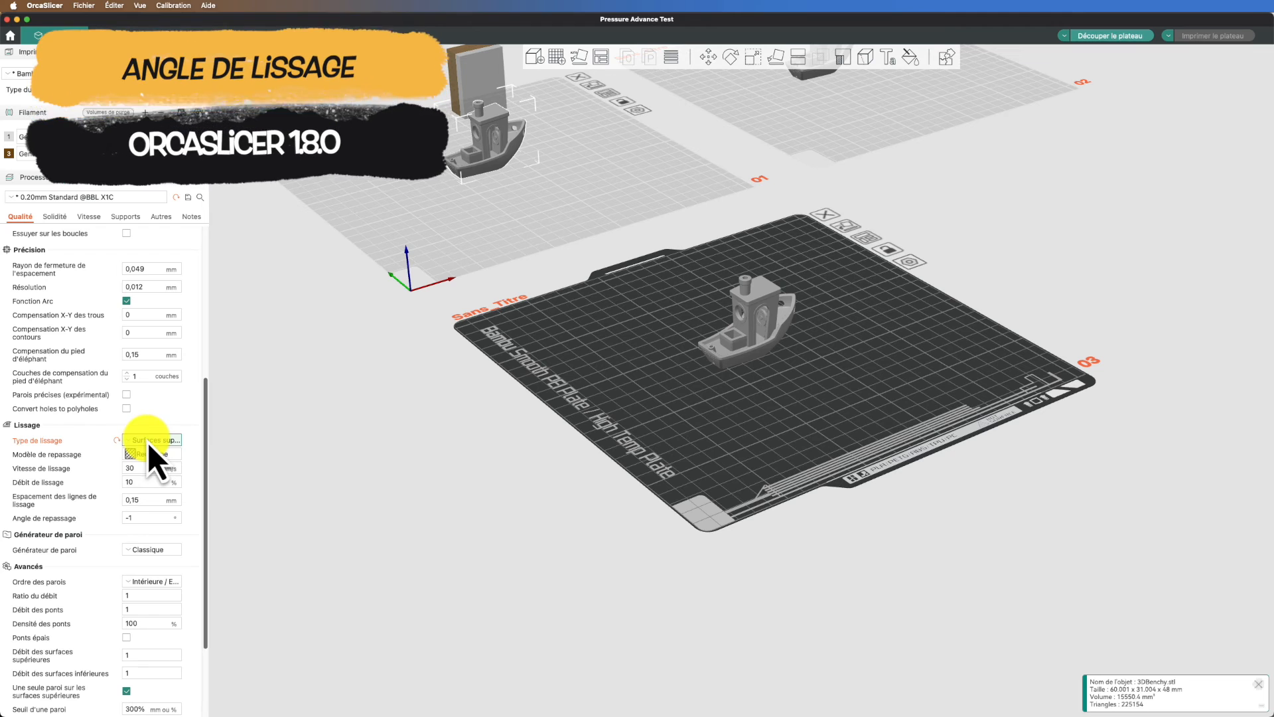
{"action": "left_click", "coordinate": [137, 518]}
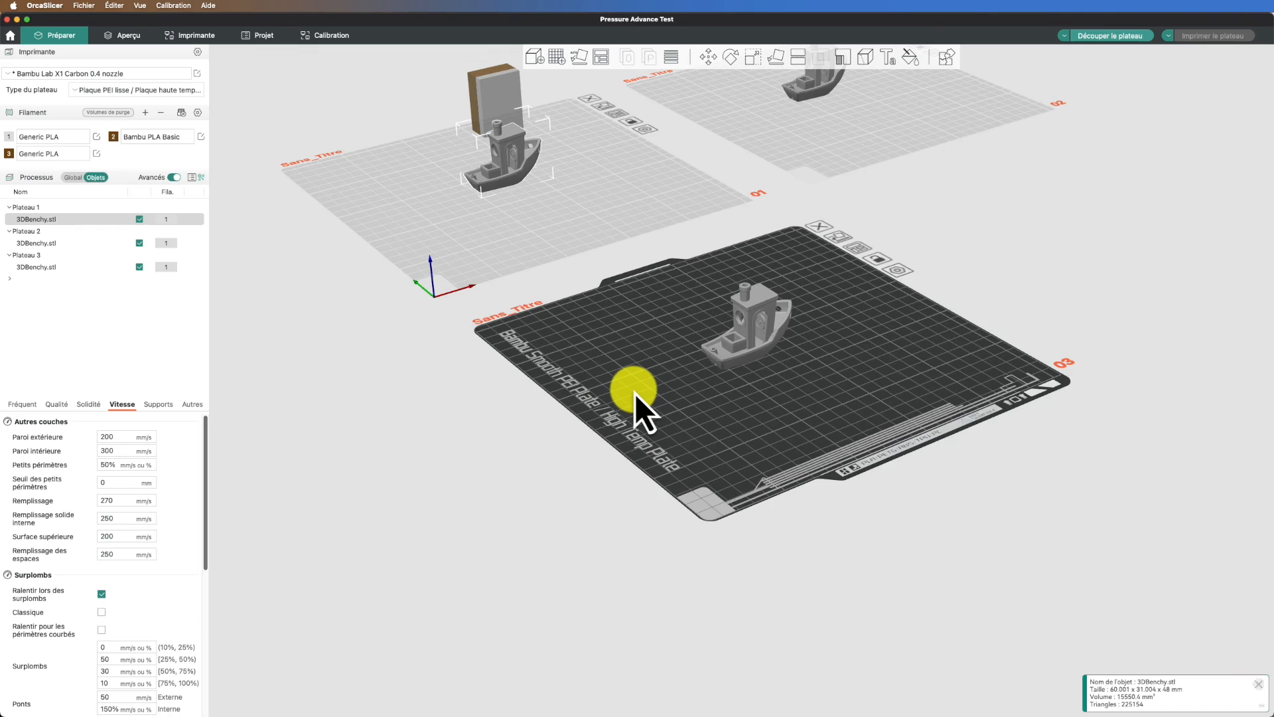
- Compare the global and per-object process settings, and review the speed, acceleration and jerk values of the 3DBenchy on plate 3
{"action": "left_click_drag", "start_coordinate": [635, 393], "coordinate": [625, 389]}
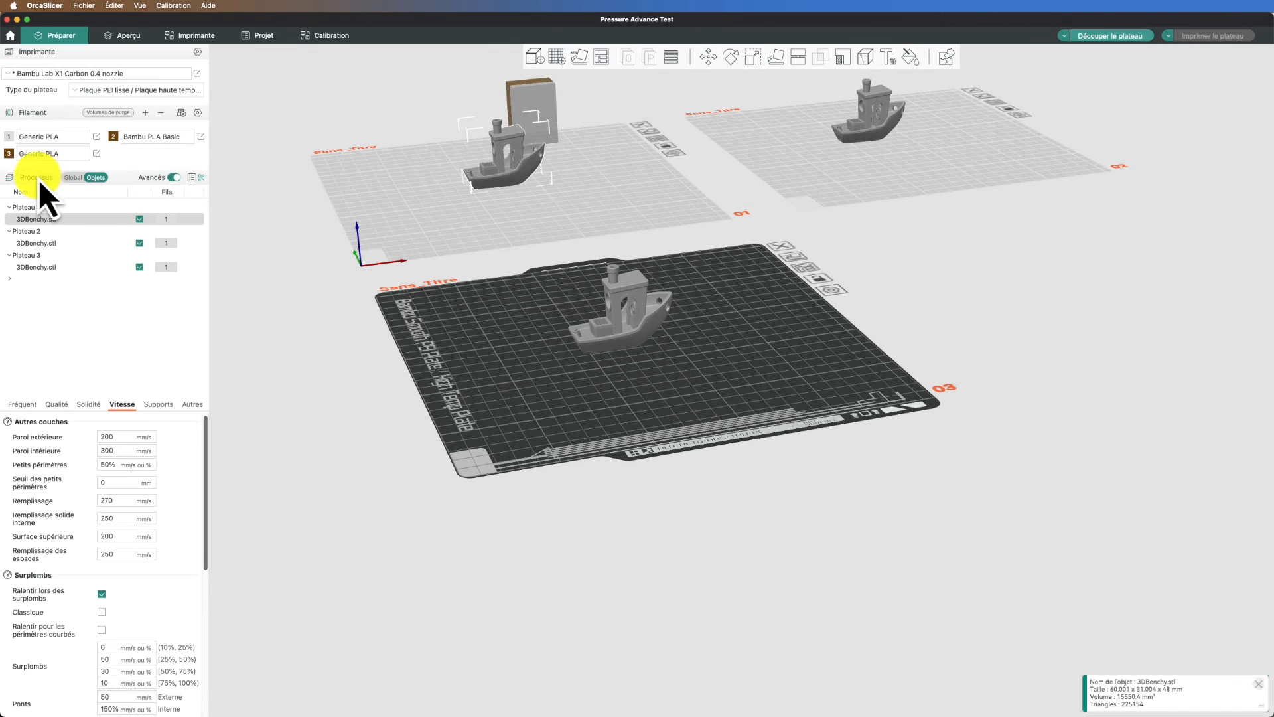
{"action": "left_click", "coordinate": [74, 177]}
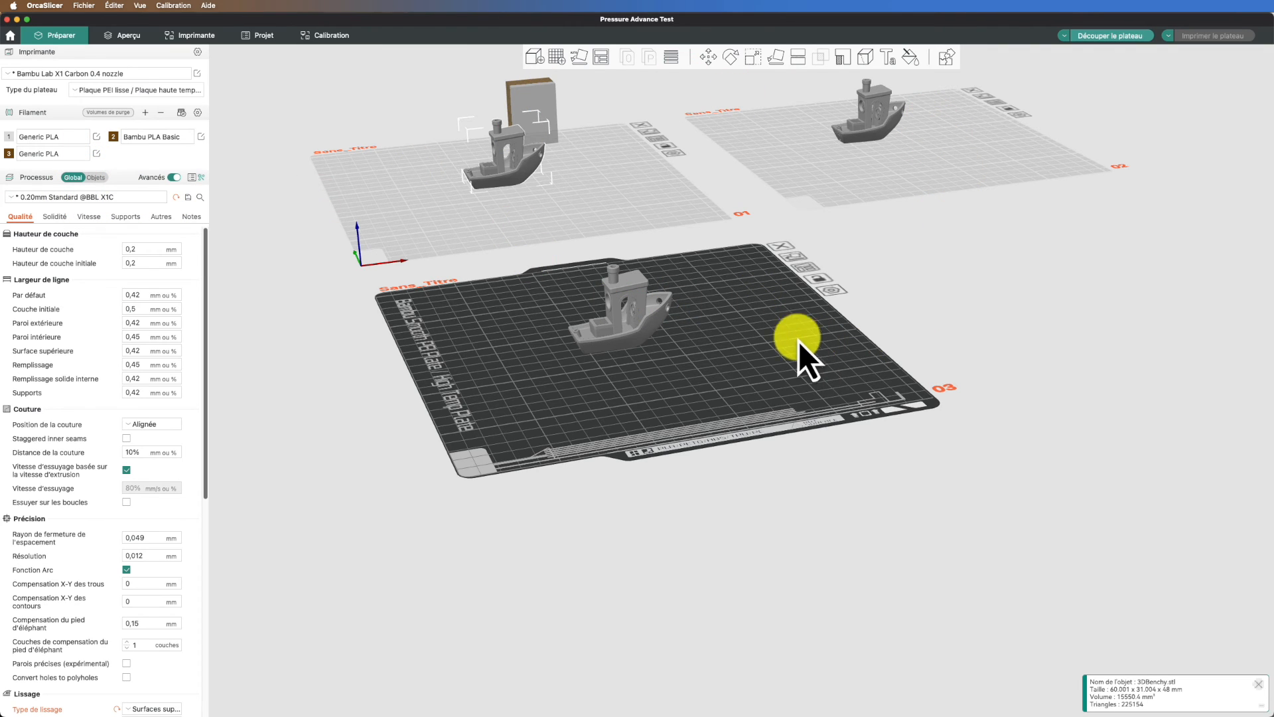
{"action": "left_click", "coordinate": [98, 181]}
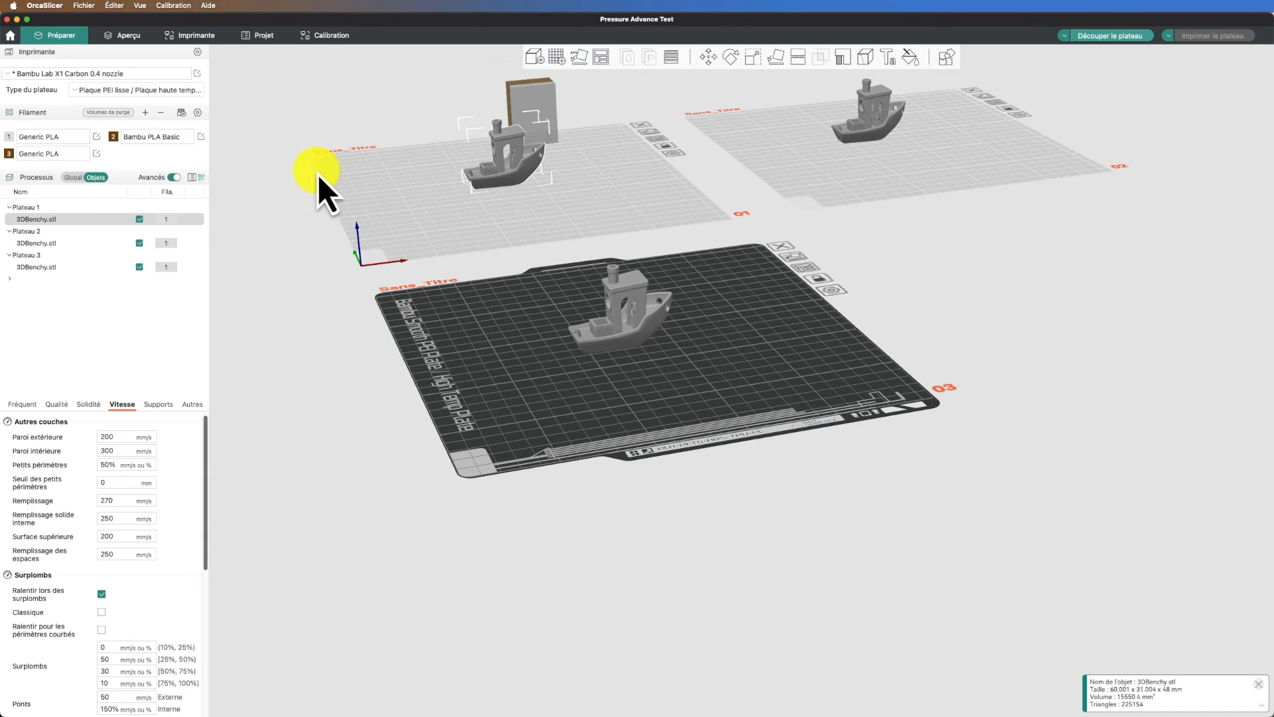
{"action": "left_click", "coordinate": [628, 296]}
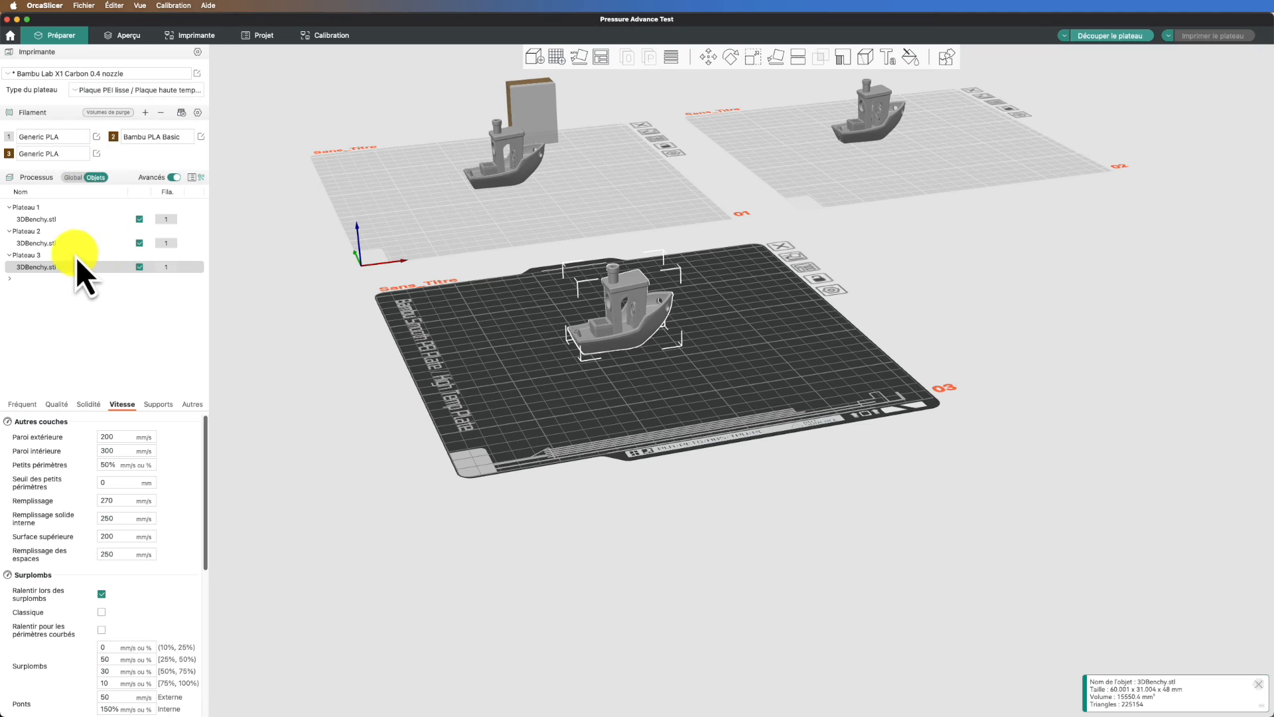
{"action": "scroll", "coordinate": [153, 523], "scroll_direction": "down", "scroll_amount": 5}
{"action": "scroll", "coordinate": [149, 523], "scroll_direction": "down", "scroll_amount": 2}
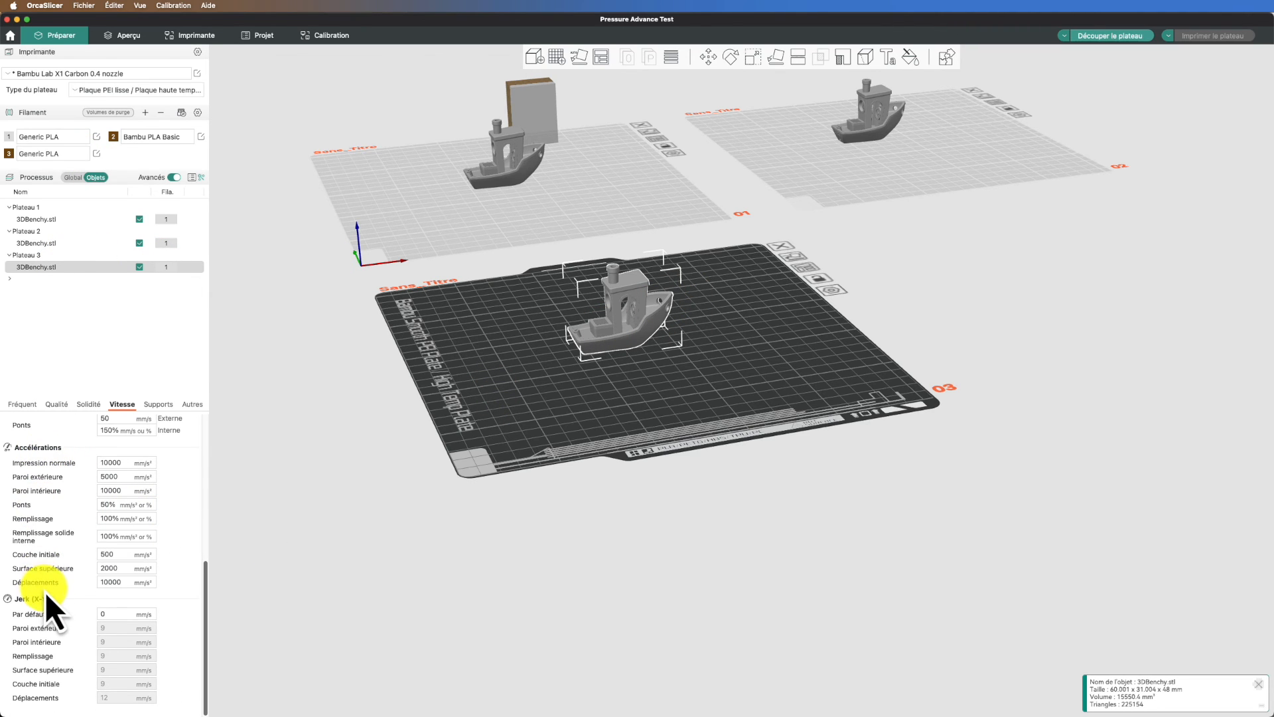
{"action": "left_click", "coordinate": [904, 246]}
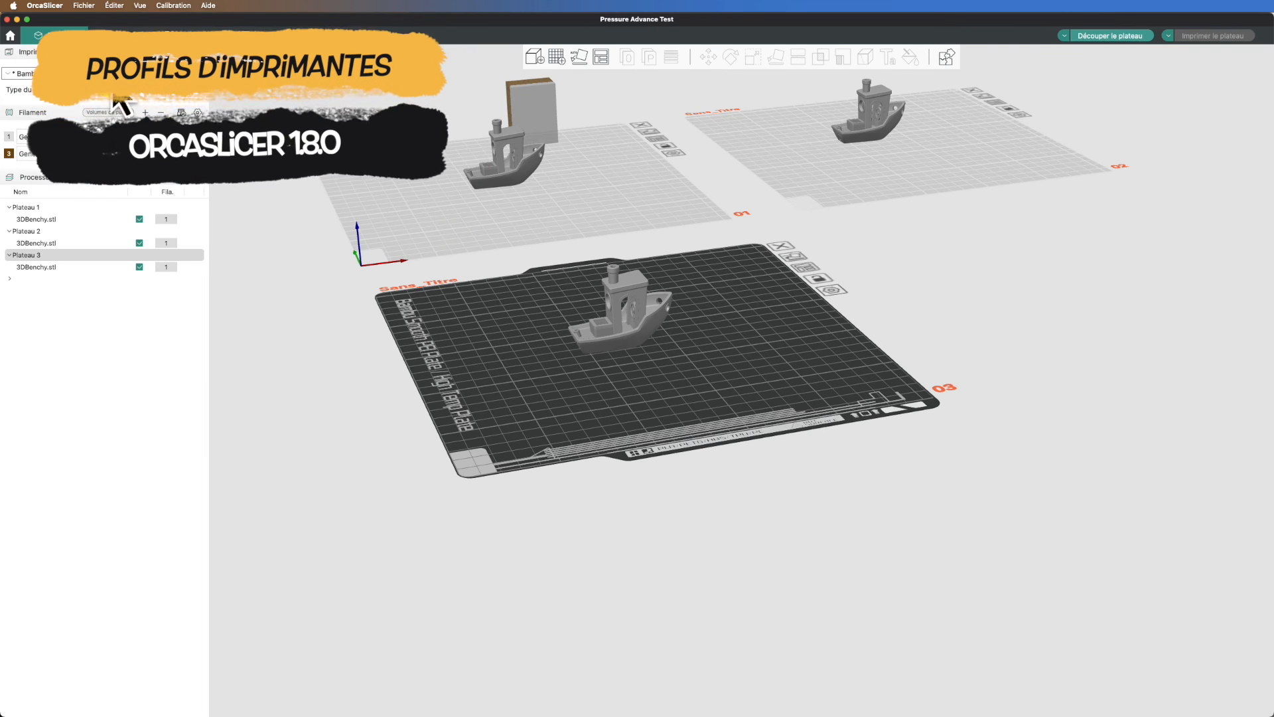
- Add the Flashforge Adventurer 5M Pro with 0.4 mm nozzle, discard the unsaved preset changes and view its build plates
{"action": "left_click", "coordinate": [197, 53]}
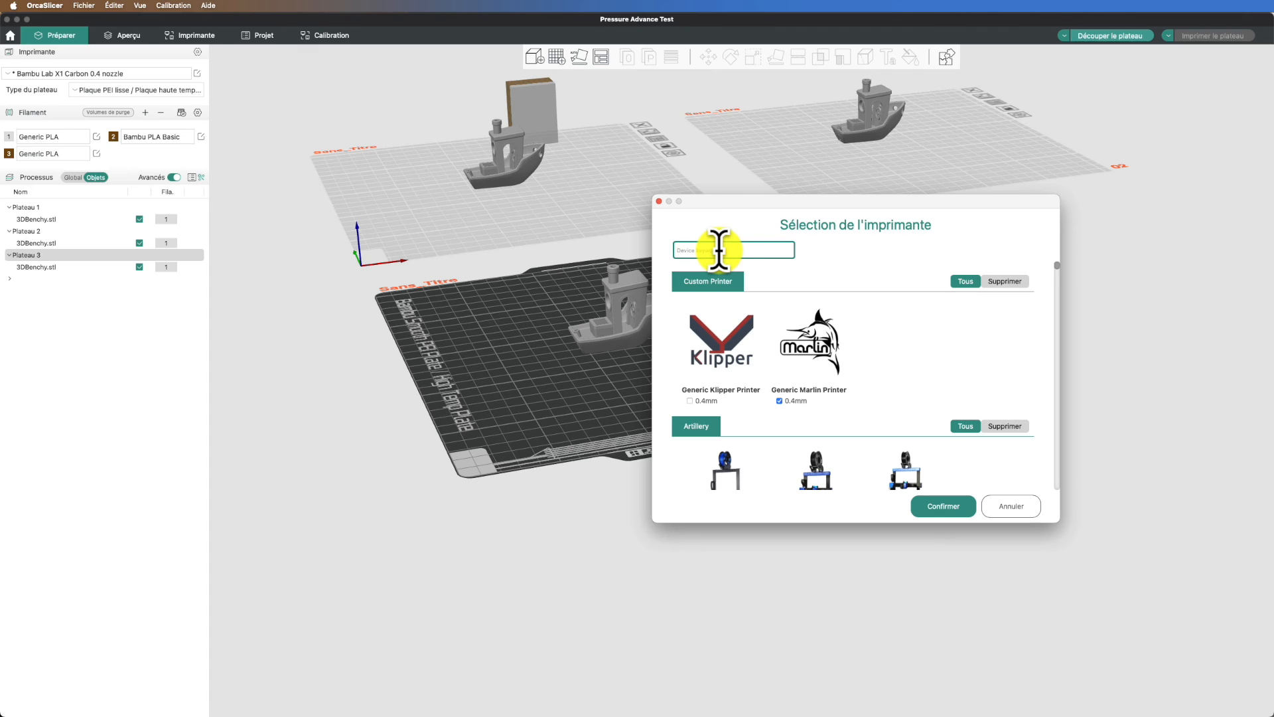
{"action": "type", "text": "Flas"}
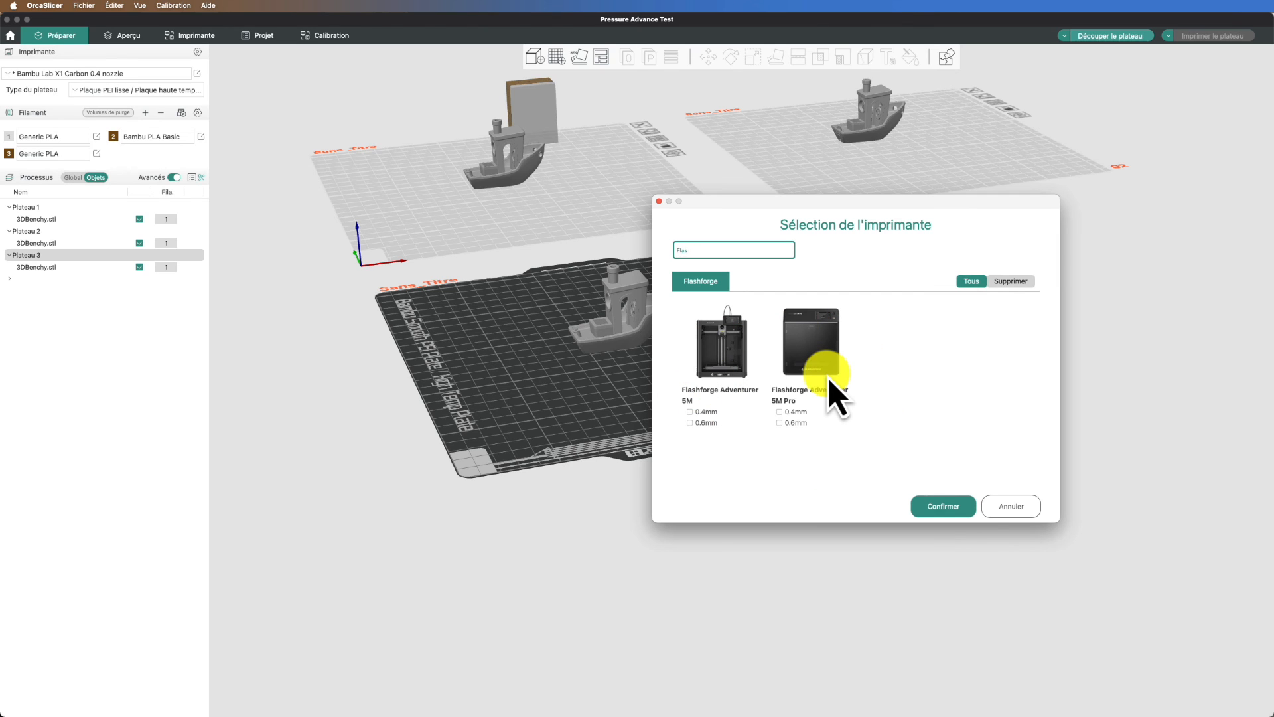
{"action": "left_click", "coordinate": [943, 507]}
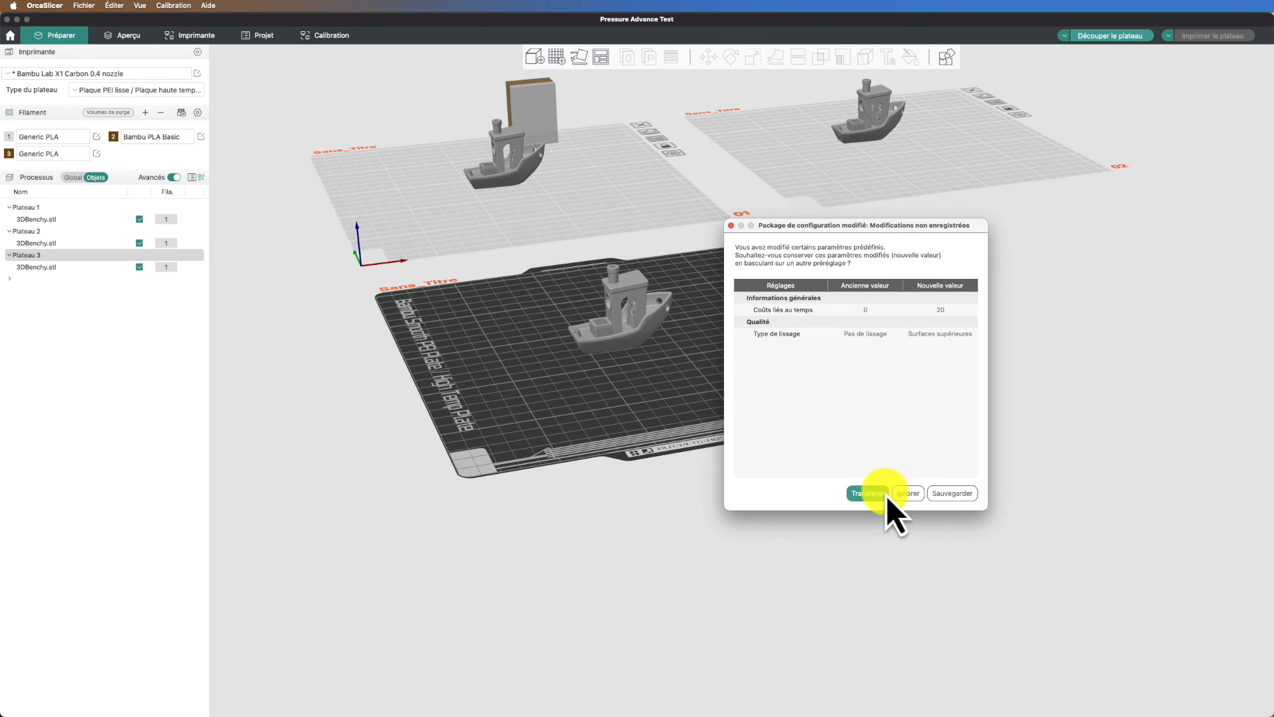
{"action": "left_click", "coordinate": [907, 494]}
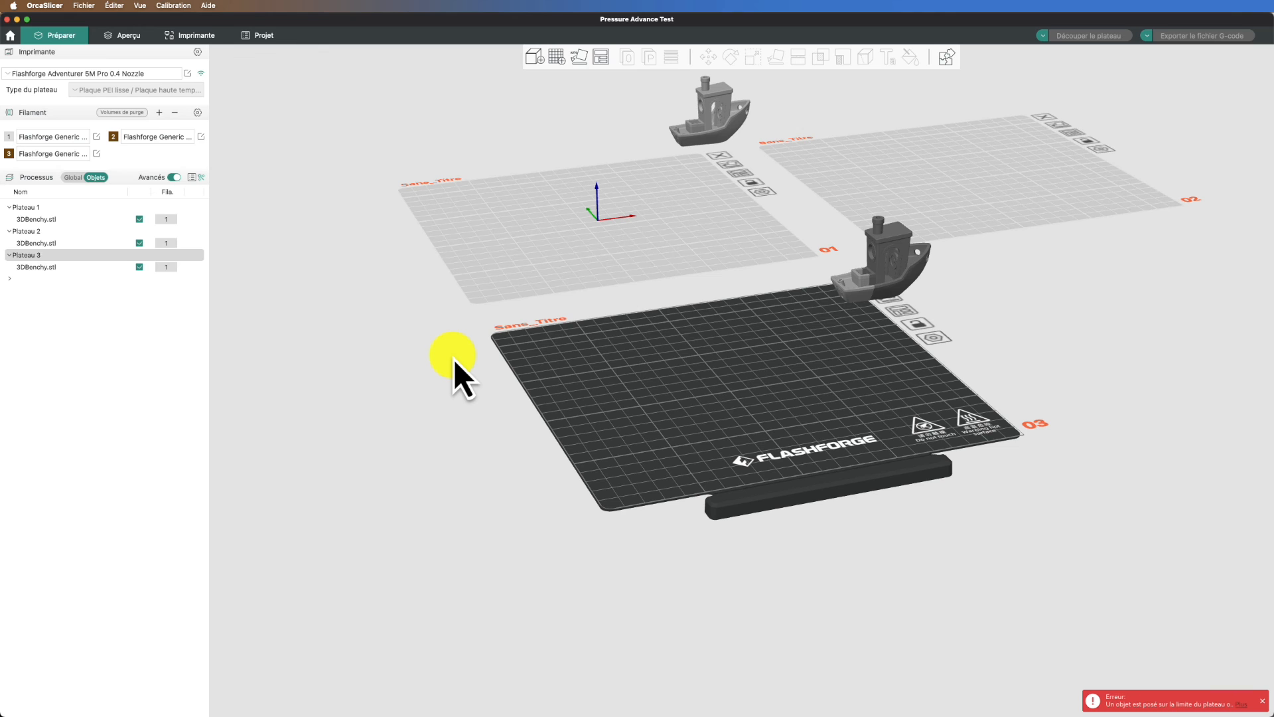
{"action": "left_click_drag", "start_coordinate": [452, 356], "coordinate": [555, 360]}
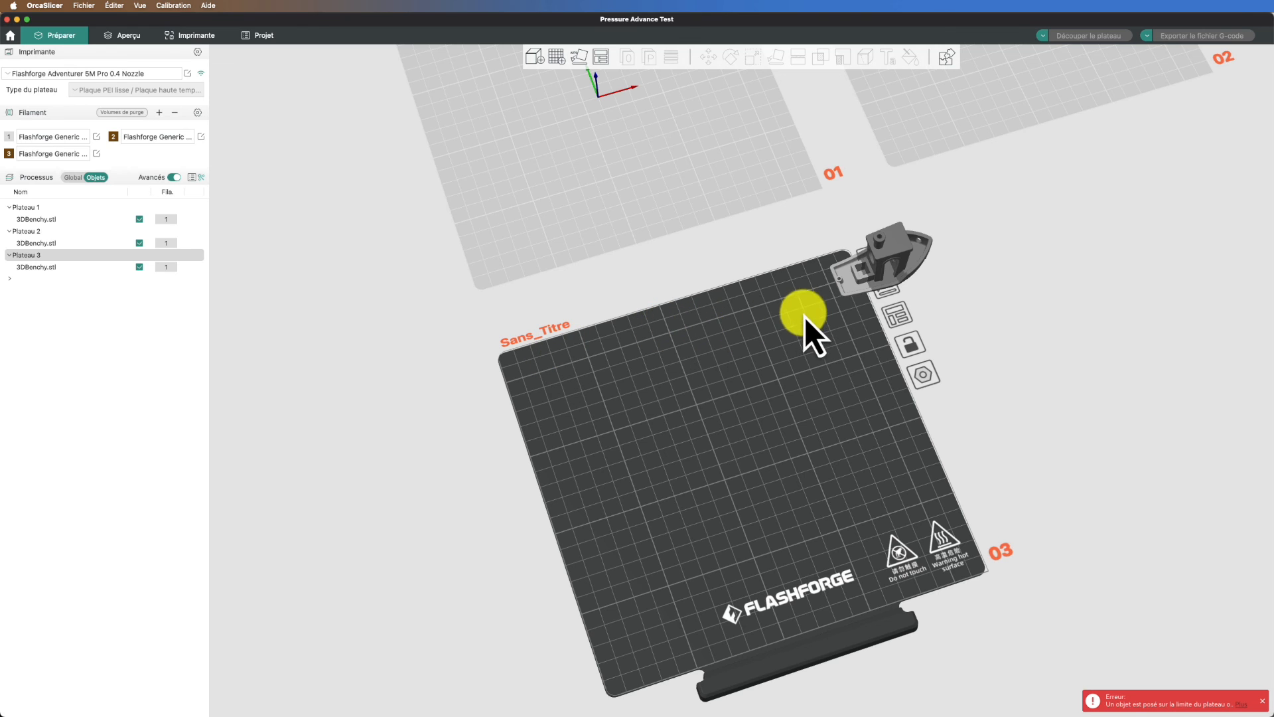
{"action": "scroll", "coordinate": [805, 317], "scroll_direction": "down", "scroll_amount": 5}
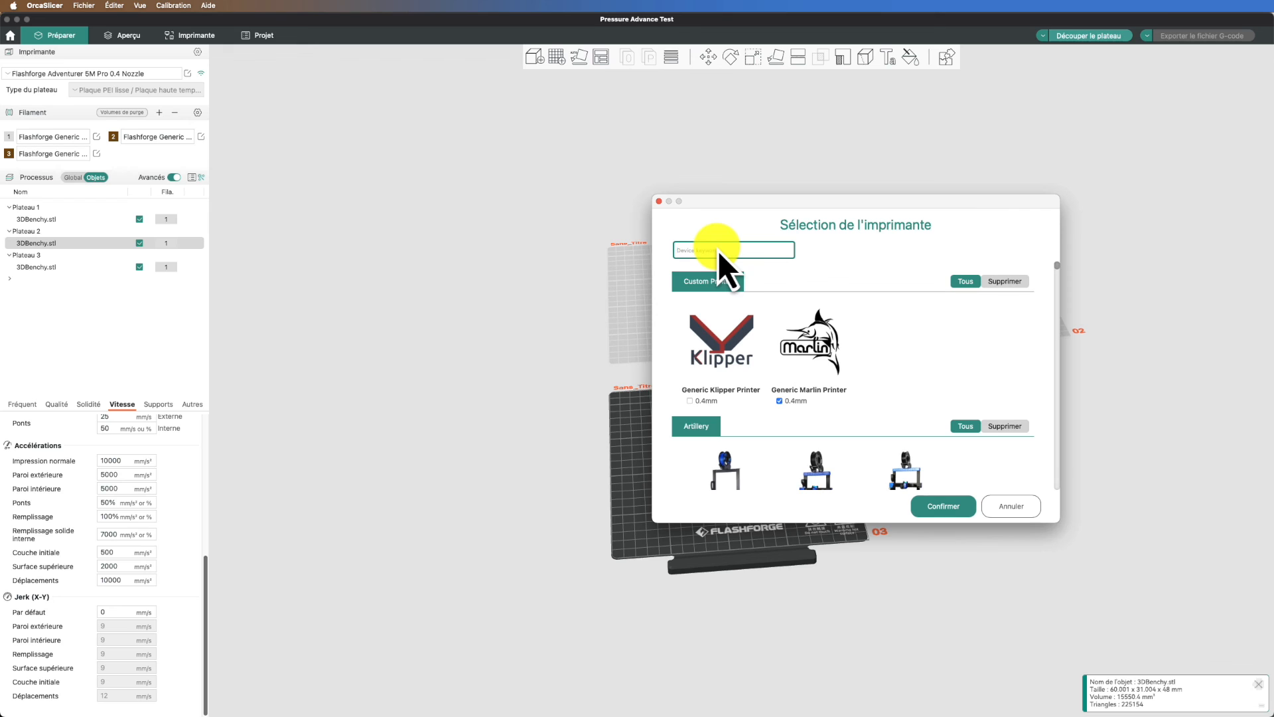
- Search the printer selection for the CR-6, D12 and Qidi models in turn and look through the Qidi printers
{"action": "type", "text": "Cre"}
{"action": "key", "text": "BackSpace"}
{"action": "type", "text": "-6"}
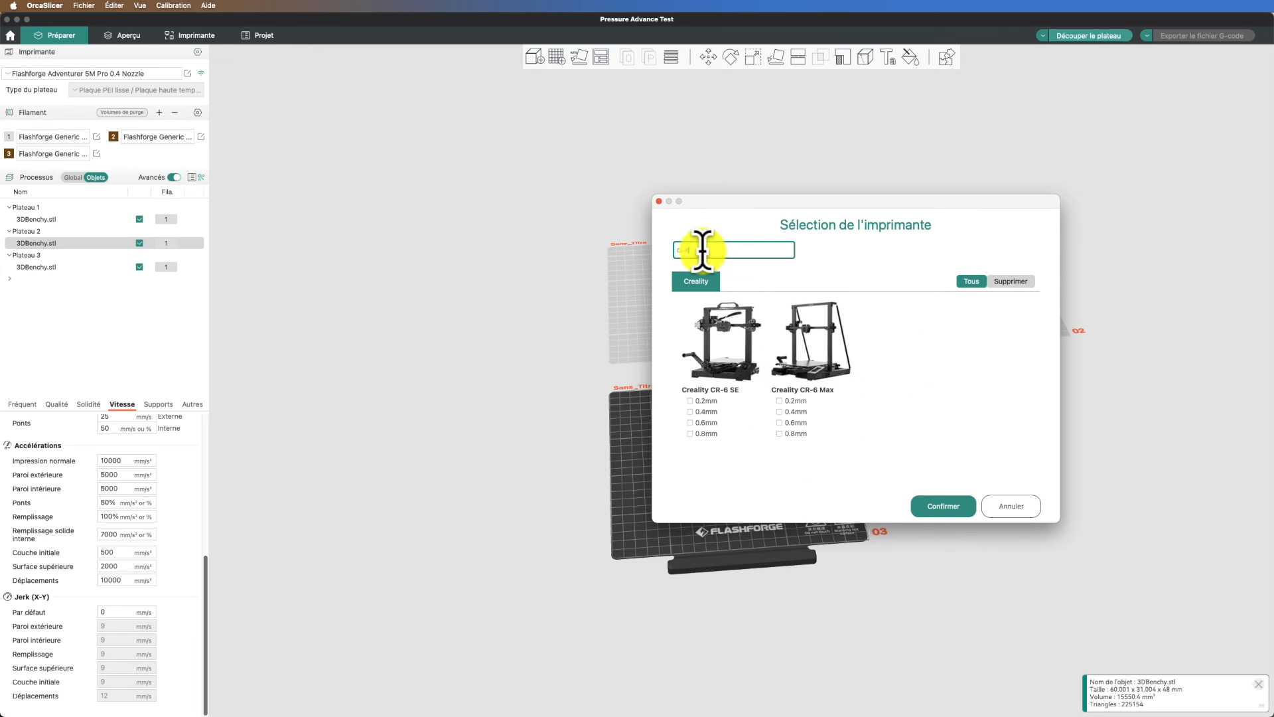
{"action": "left_click_drag", "start_coordinate": [703, 250], "coordinate": [691, 248]}
{"action": "type", "text": "D12"}
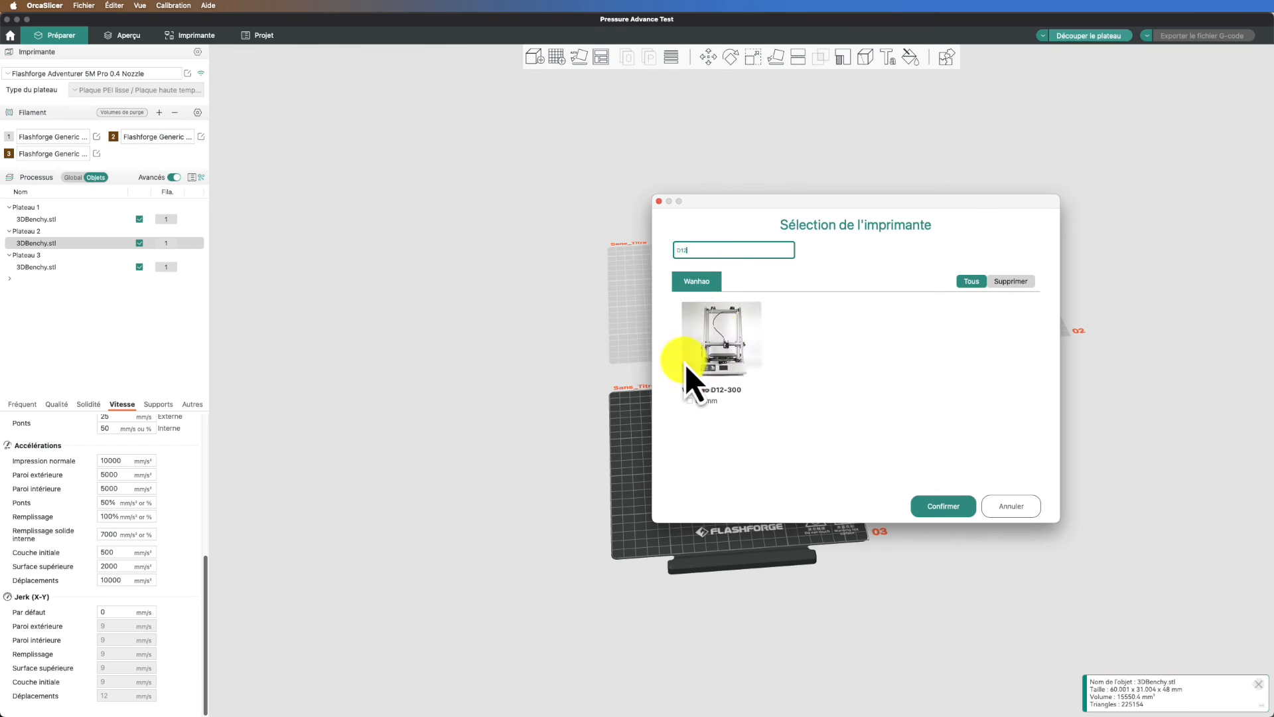
{"action": "double_click", "coordinate": [710, 250]}
{"action": "type", "text": "Qidi"}
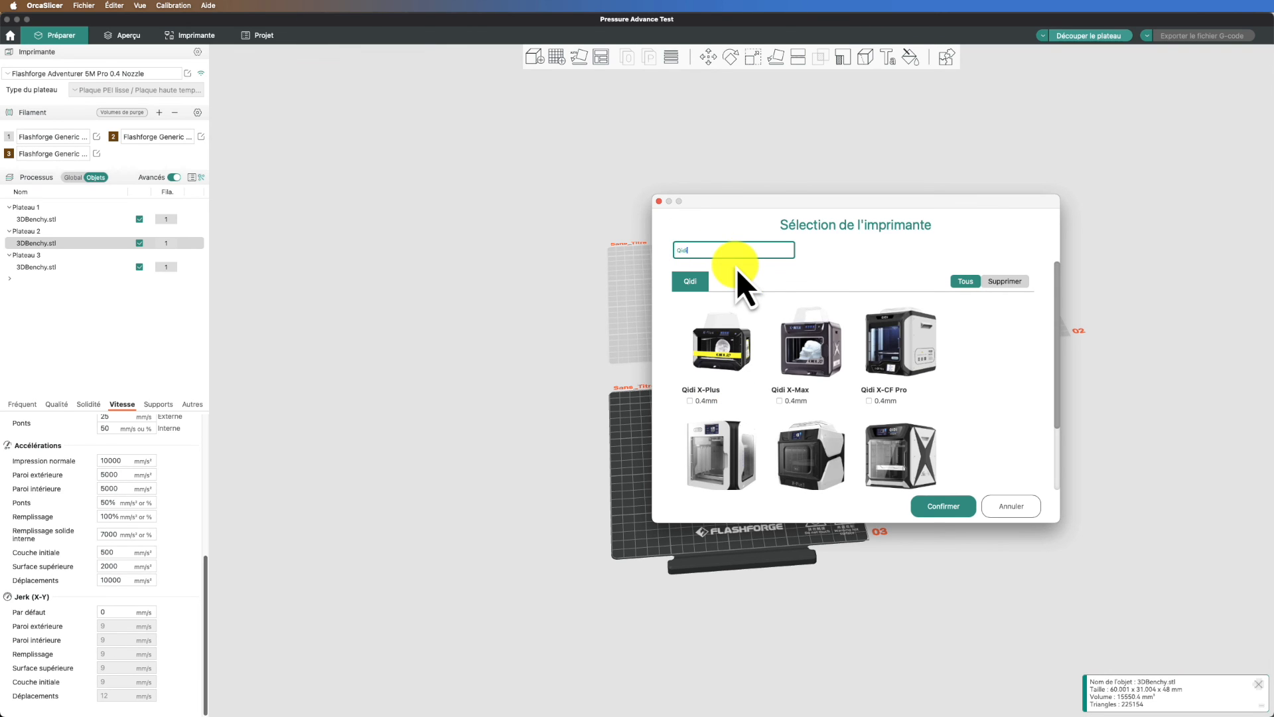
{"action": "scroll", "coordinate": [773, 360], "scroll_direction": "down", "scroll_amount": 3}
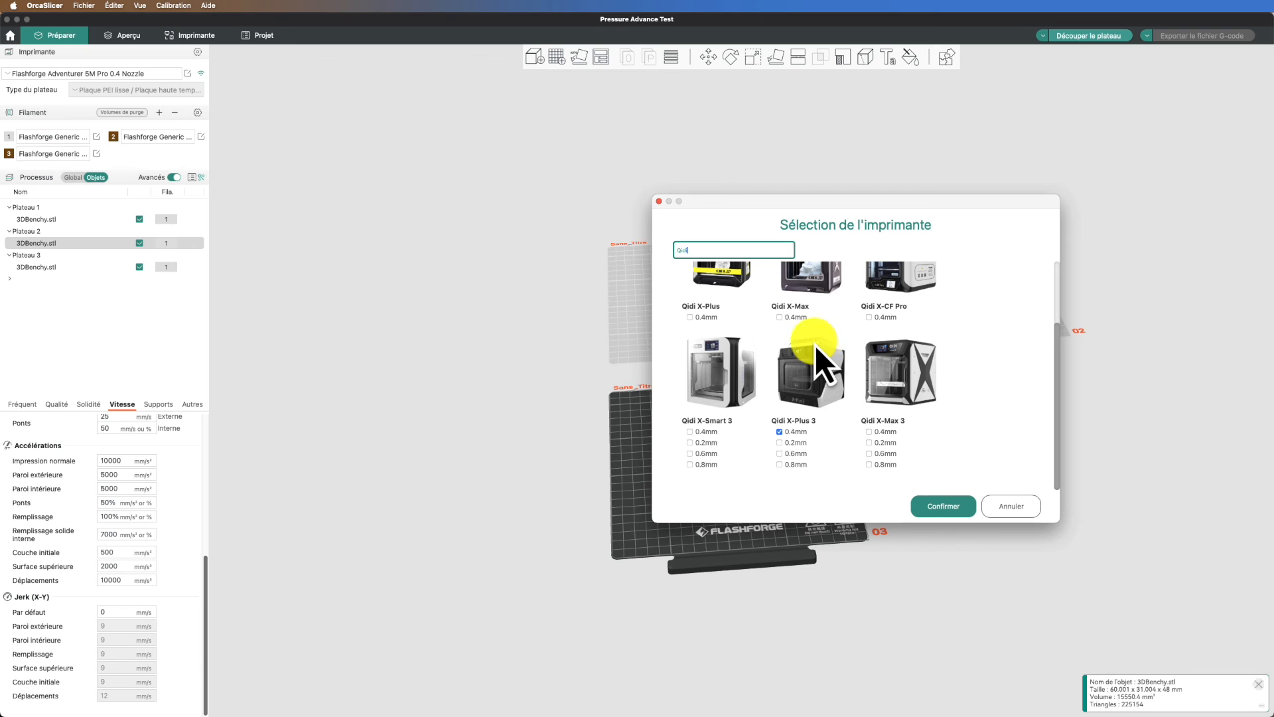